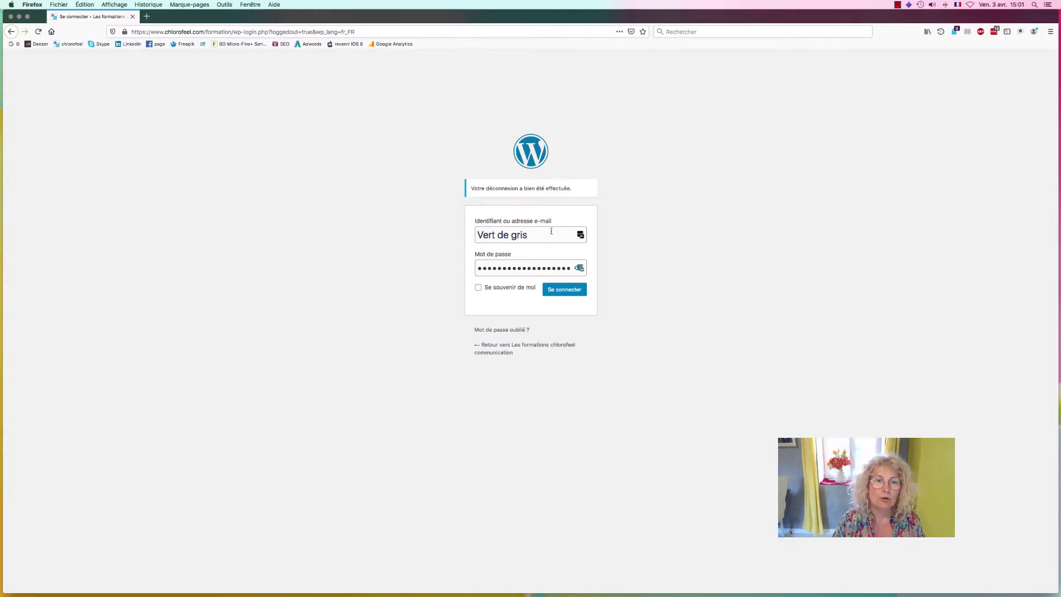
Log in to the WordPress admin with the prefilled credentials and decline saving them in the browser.
{"action": "left_click", "coordinate": [575, 293]}
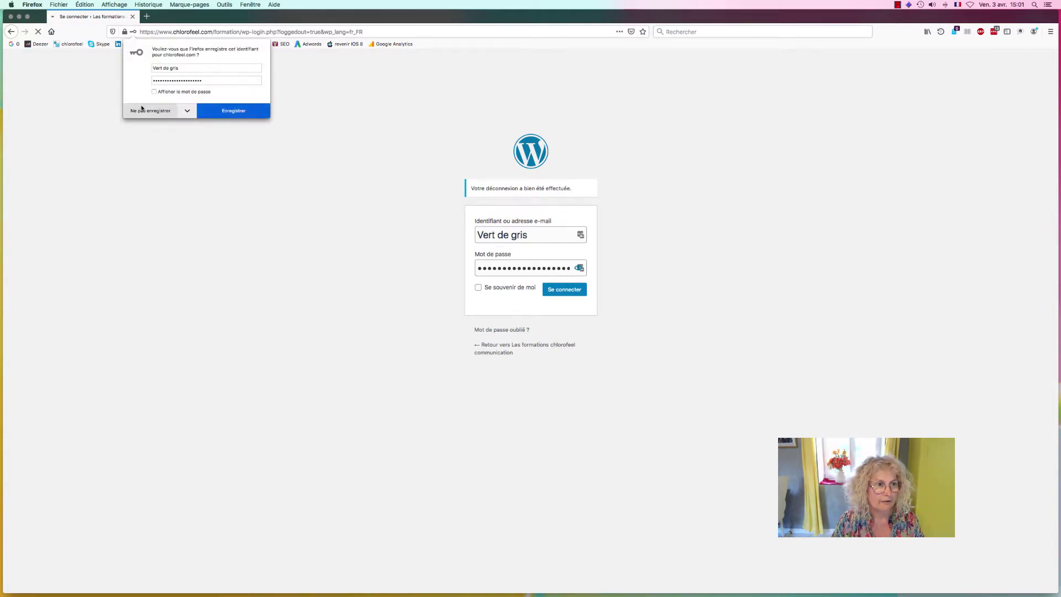
{"action": "left_click", "coordinate": [141, 109]}
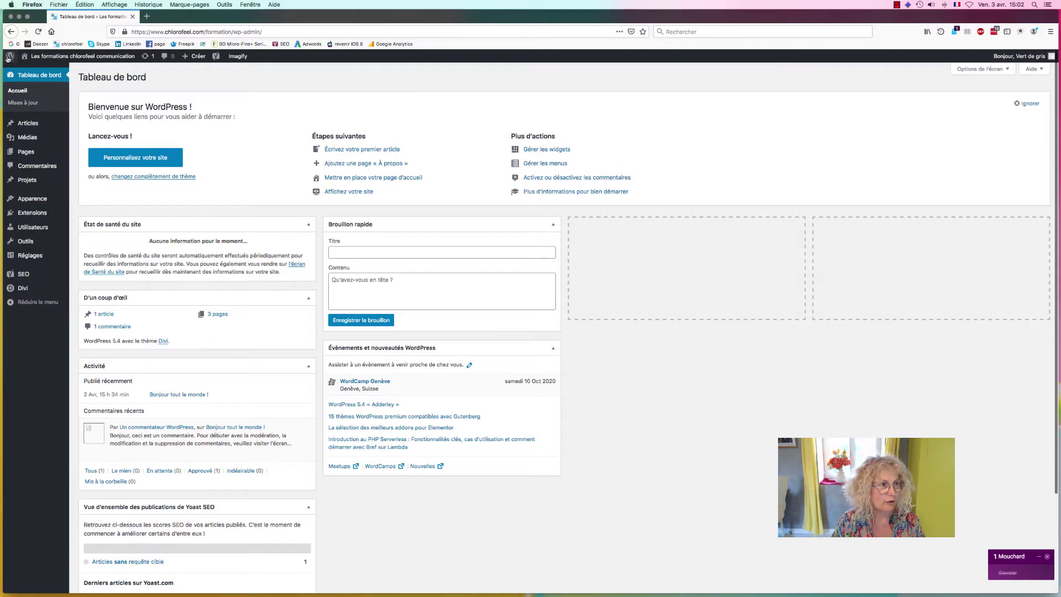
Visit the live site from the dashboard and open the "Le texte" page.
{"action": "mouse_move", "coordinate": [51, 58]}
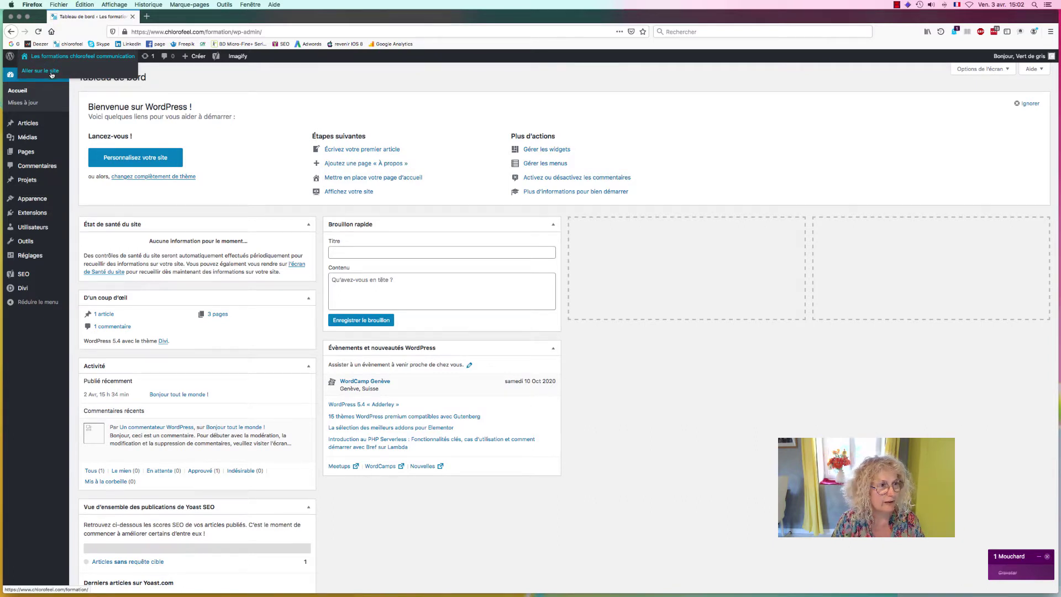
{"action": "scroll", "coordinate": [52, 74], "scroll_direction": "down", "scroll_amount": 1}
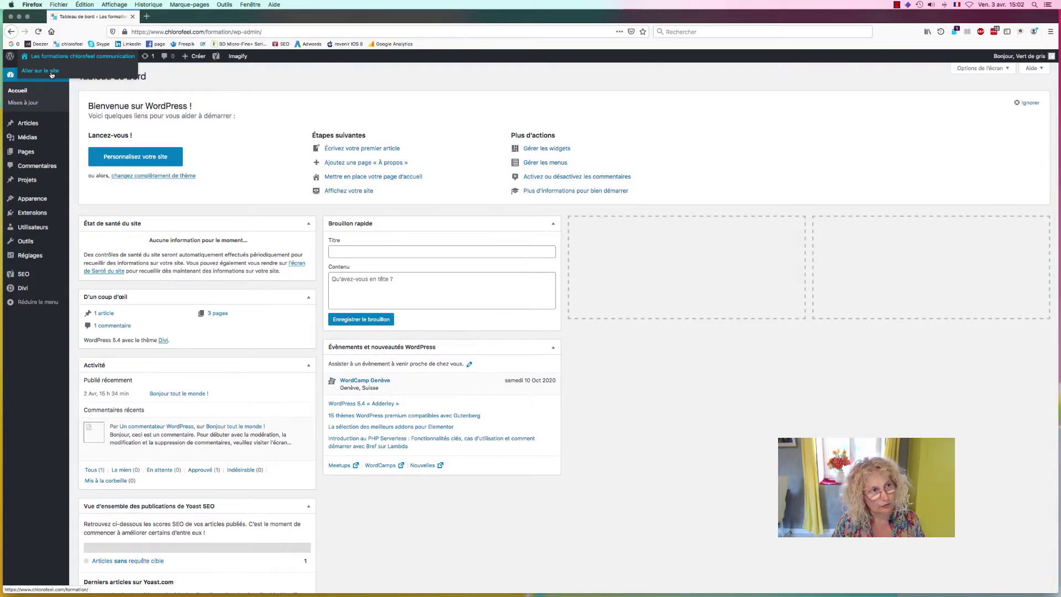
{"action": "left_click", "coordinate": [51, 75]}
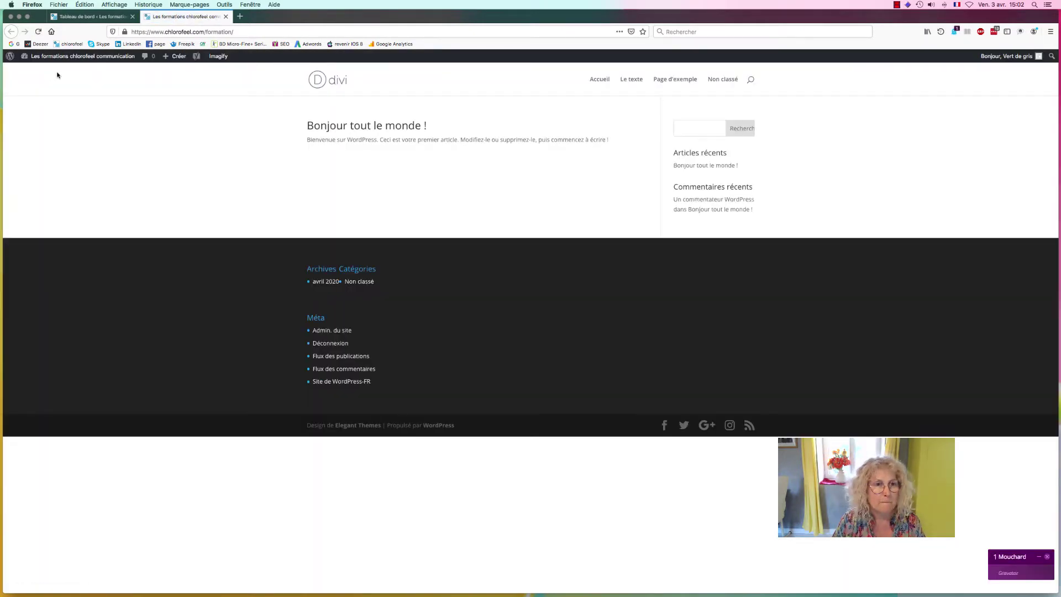
{"action": "left_click", "coordinate": [632, 80]}
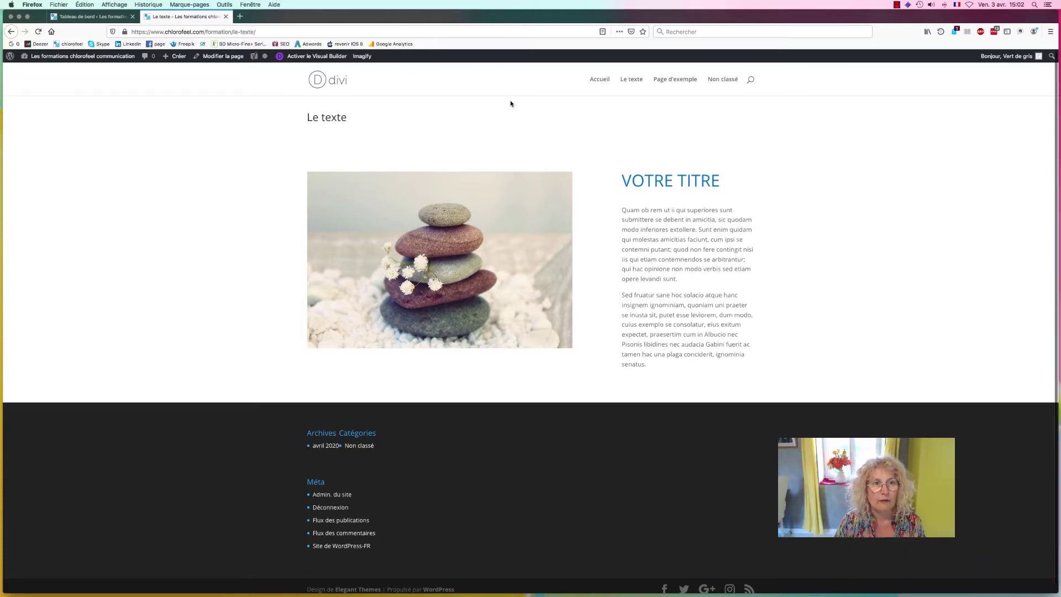
Activate the Visual Builder without restoring the automatic backup, and open the settings of the text module below VOTRE TITRE.
{"action": "left_click", "coordinate": [308, 58]}
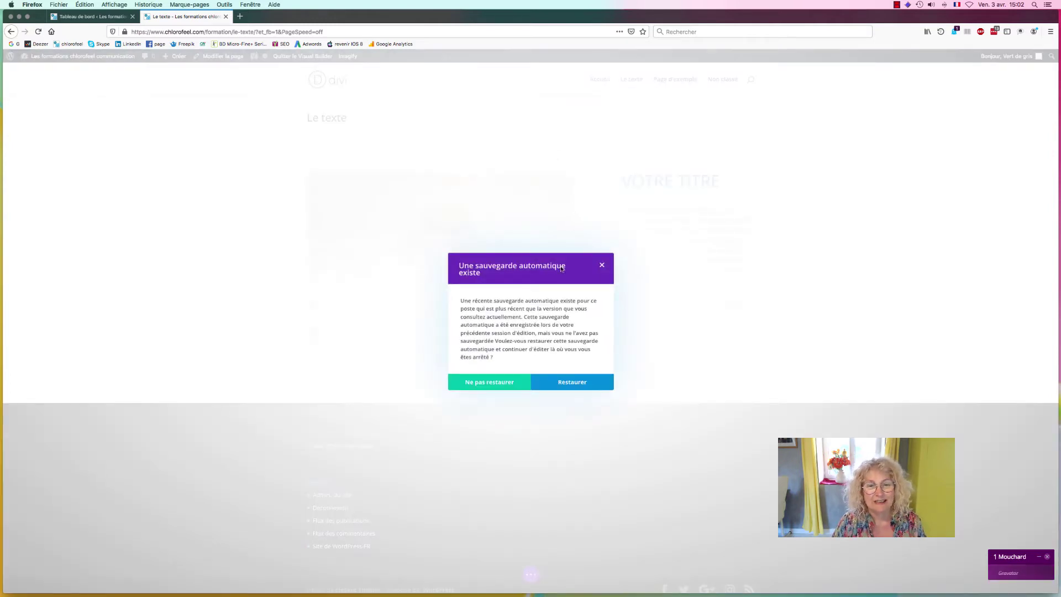
{"action": "left_click", "coordinate": [508, 382]}
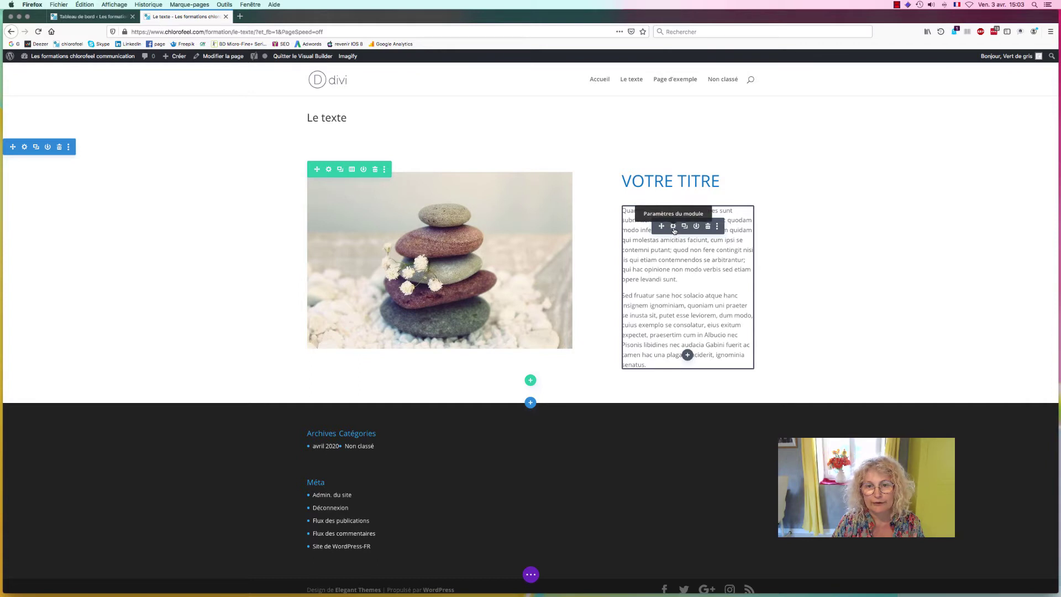
{"action": "left_click", "coordinate": [674, 228]}
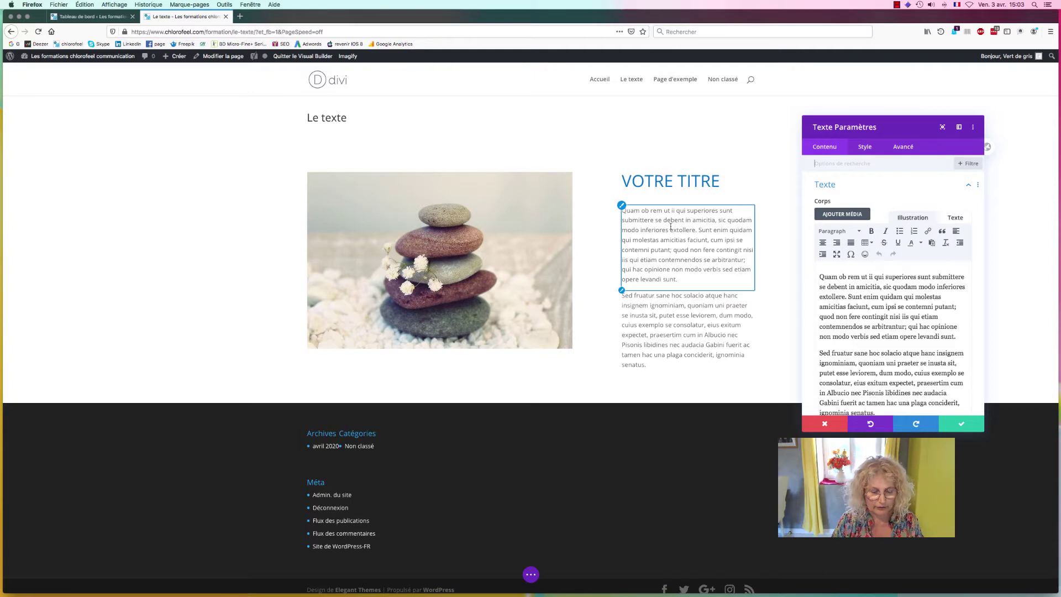
Consult texte latin.txt in TextEdit, return to Firefox and replace the module's body with its first two Latin paragraphs.
{"action": "key", "text": "super+Tab"}
{"action": "left_click", "coordinate": [535, 304]}
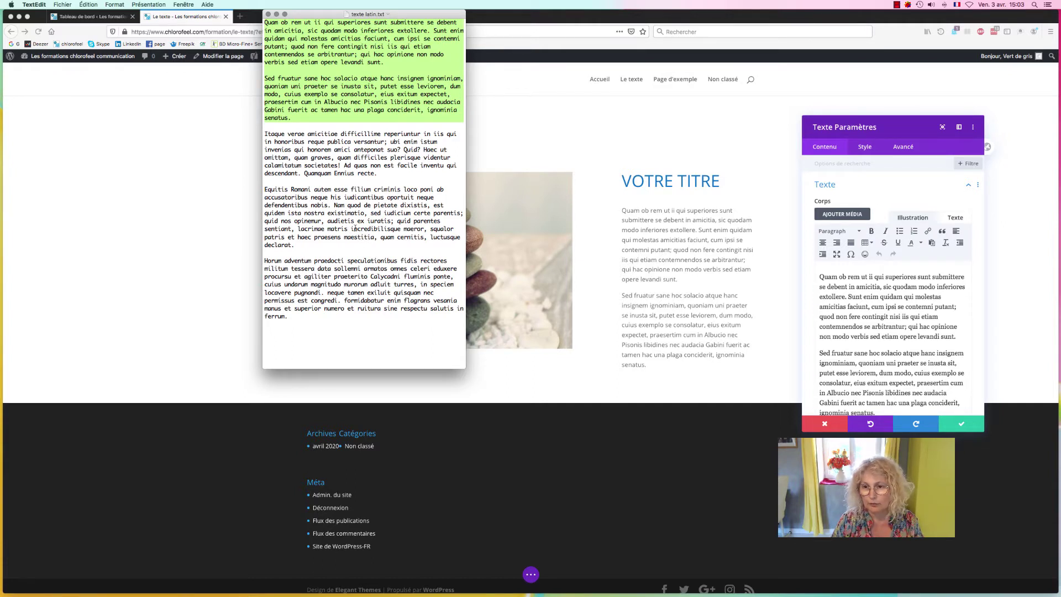
{"action": "key", "text": "super+Tab"}
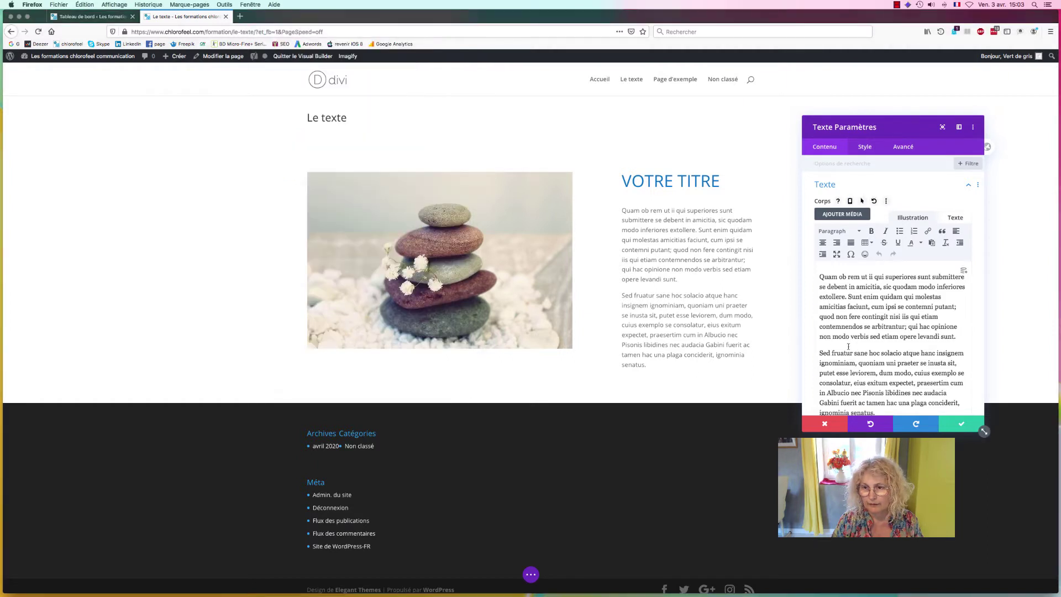
{"action": "left_click", "coordinate": [828, 329]}
{"action": "key", "text": "super+a"}
{"action": "key", "text": "super+c"}
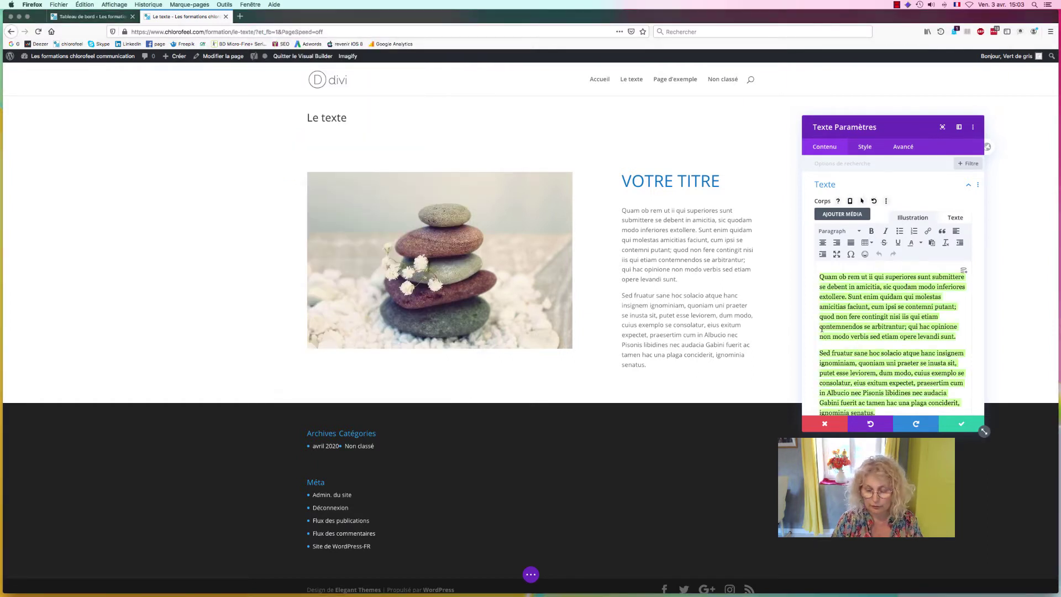
{"action": "key", "text": "BackSpace"}
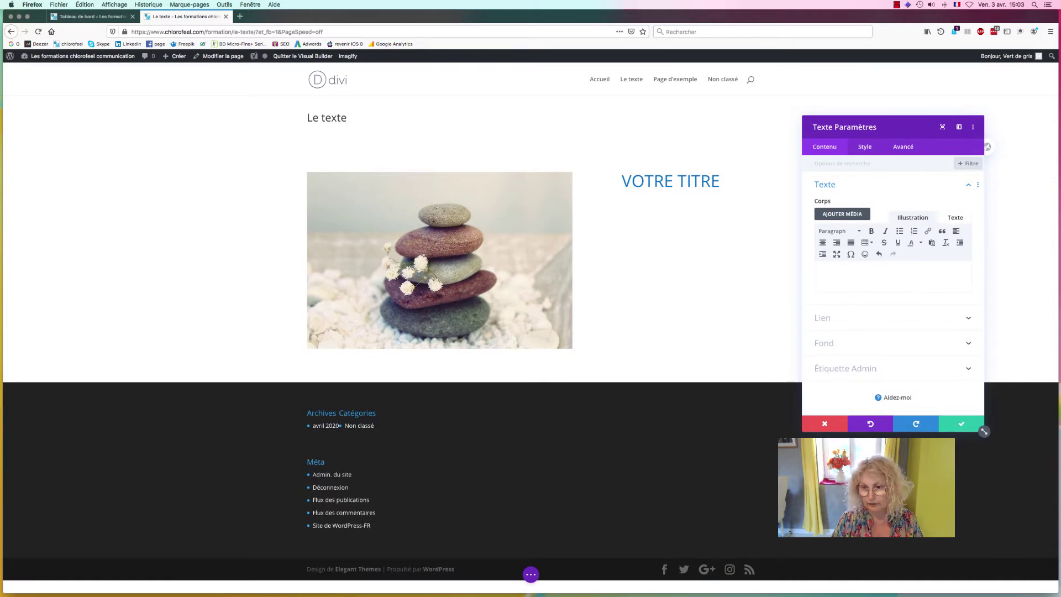
{"action": "key", "text": "super+v"}
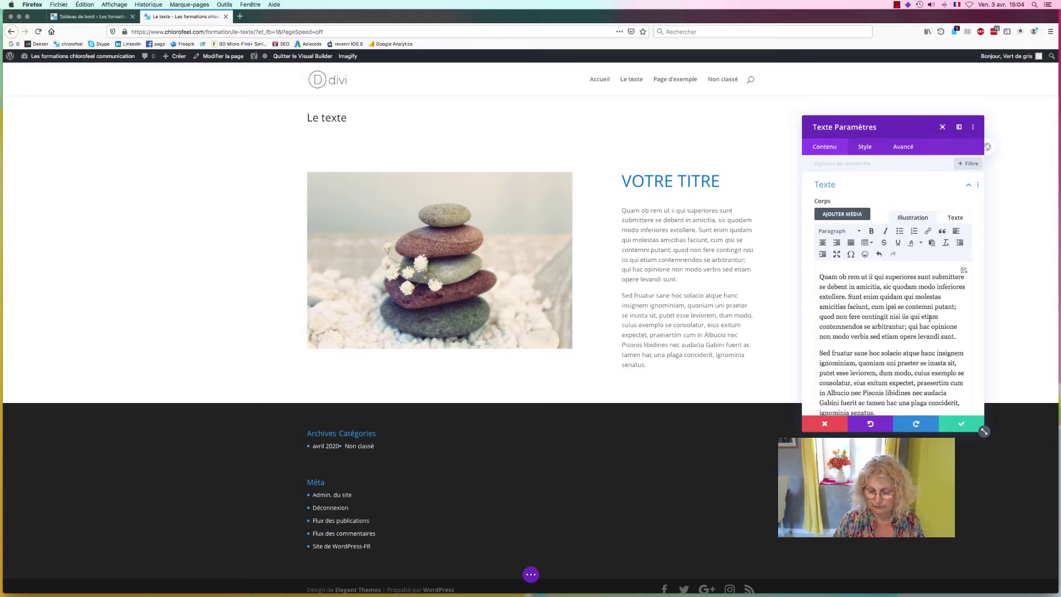
Split the first paragraph before "amicitias" and format the part beginning "Quam ob rem" as a blockquote.
{"action": "key", "text": "Return"}
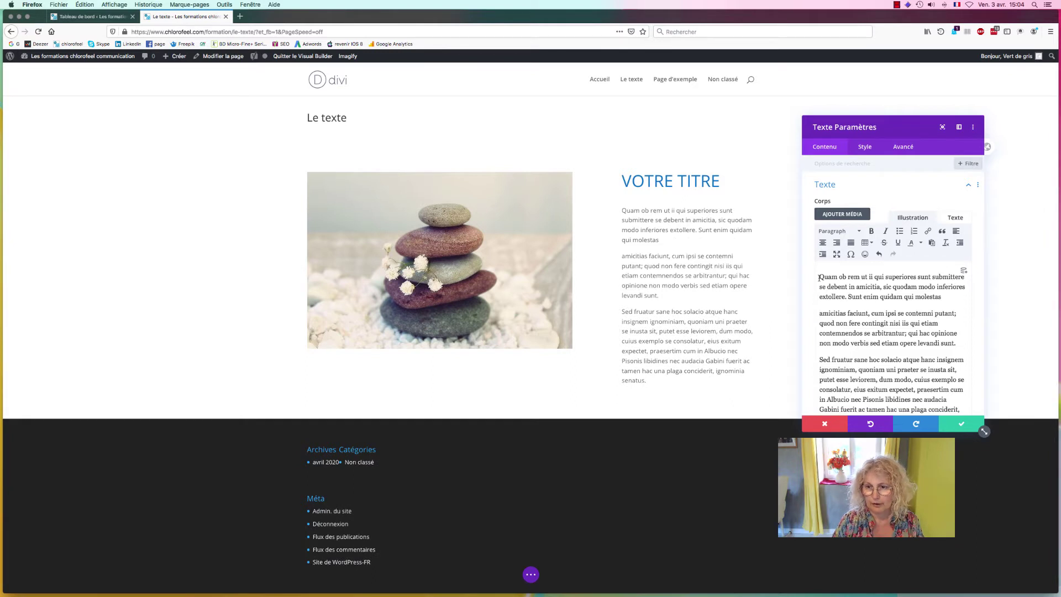
{"action": "left_click_drag", "start_coordinate": [819, 277], "coordinate": [851, 297]}
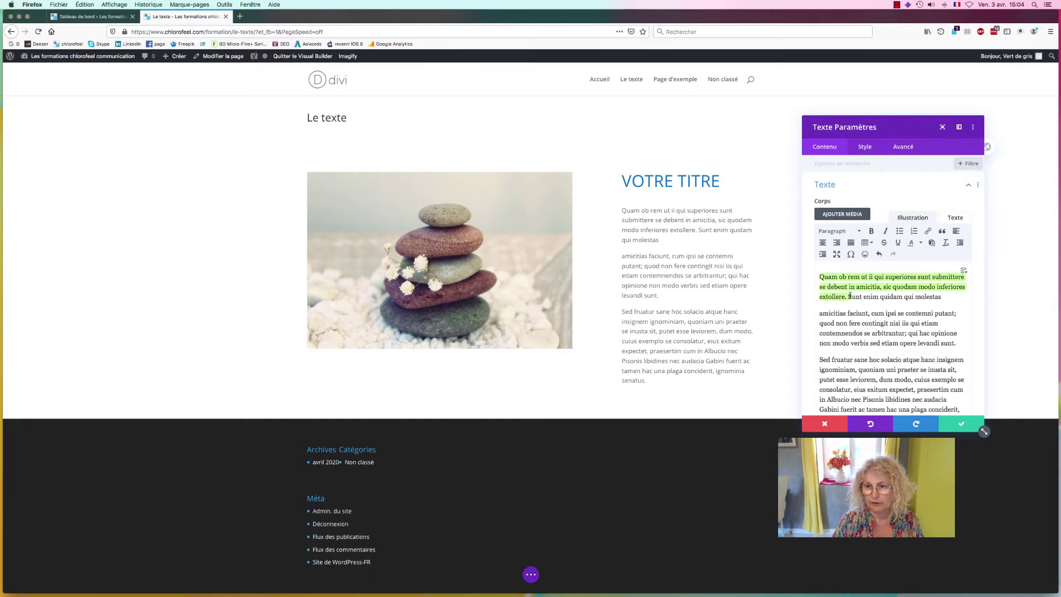
{"action": "left_click", "coordinate": [942, 232]}
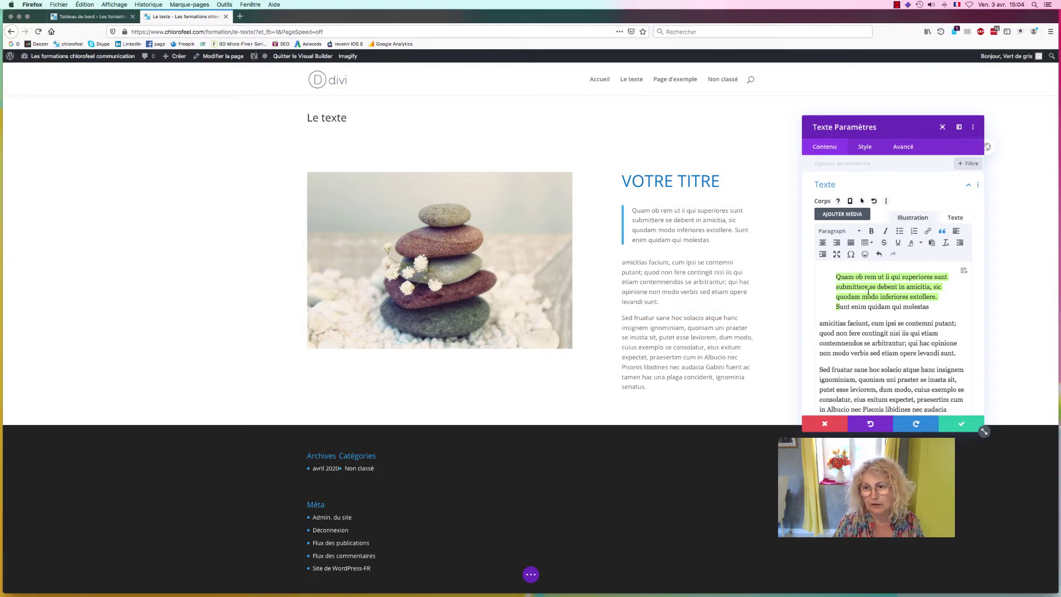
{"action": "left_click", "coordinate": [874, 294]}
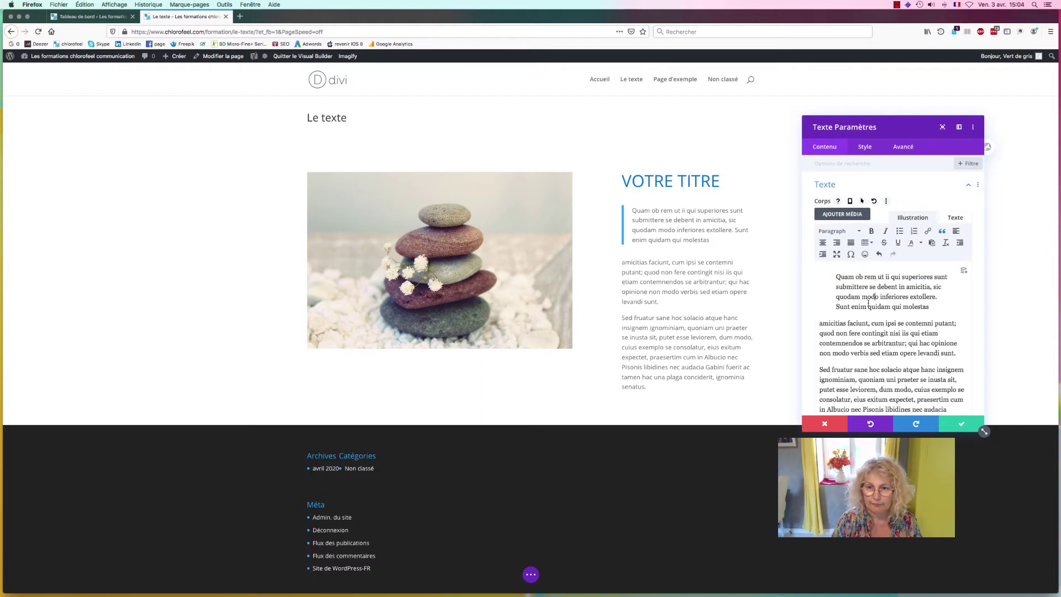
Capitalize the word "amicitias" at the start of the paragraph below the quote and make the word bold.
{"action": "left_click_drag", "start_coordinate": [822, 323], "coordinate": [813, 324]}
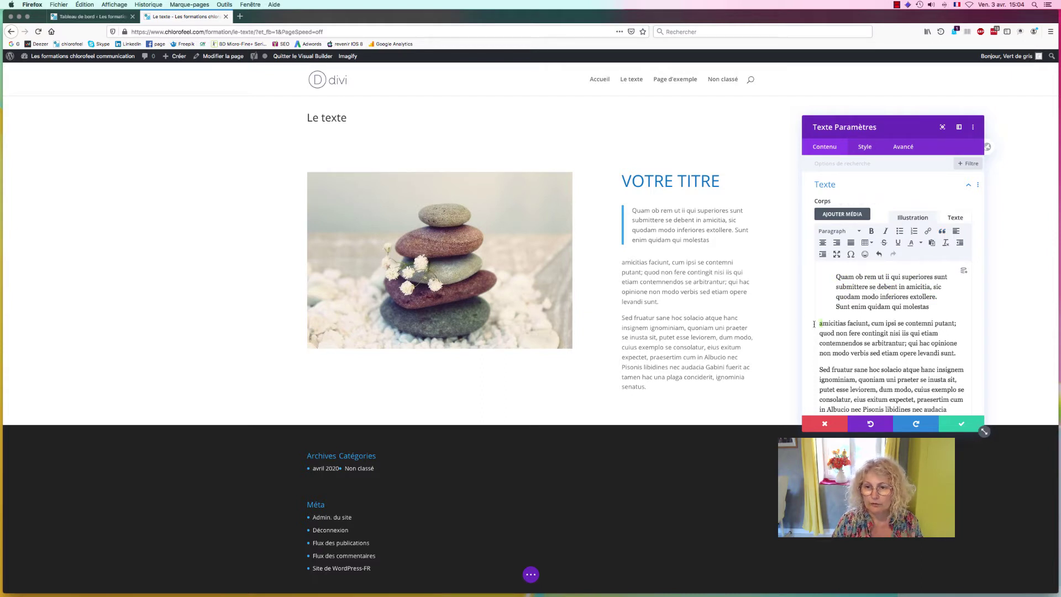
{"action": "type", "text": "A"}
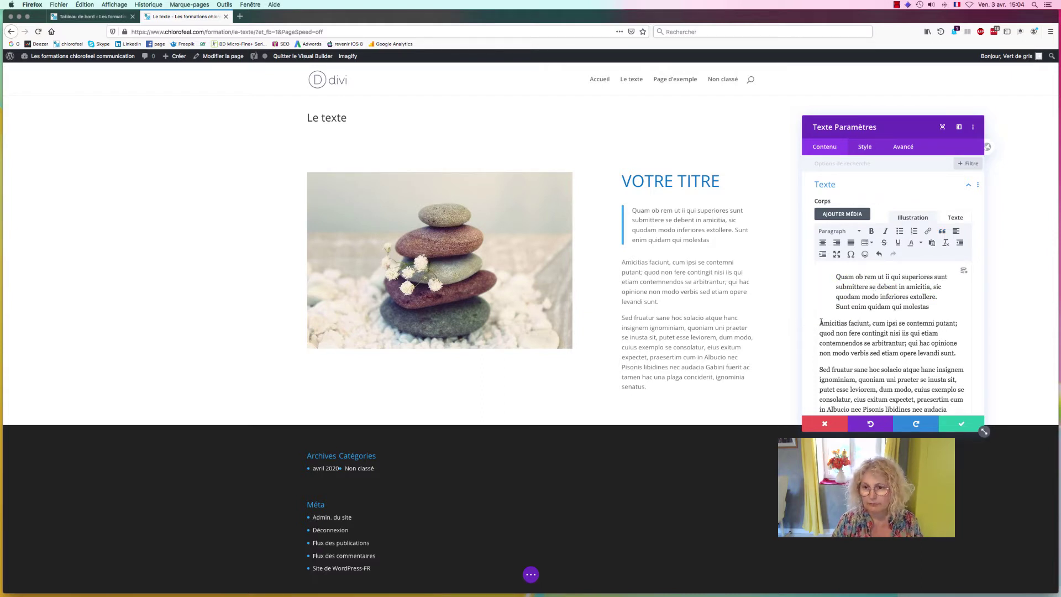
{"action": "double_click", "coordinate": [834, 323]}
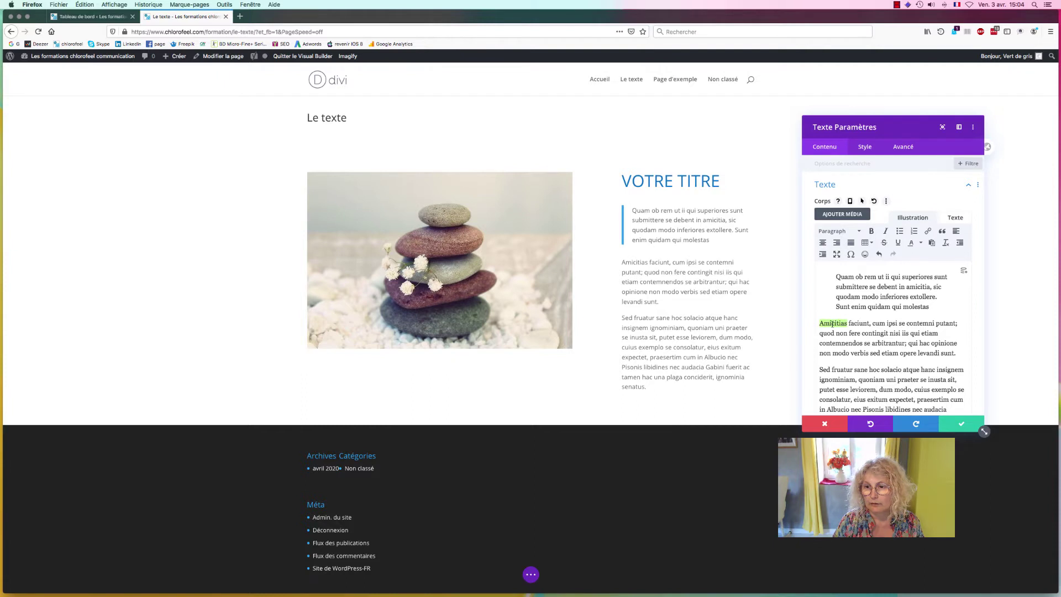
{"action": "left_click", "coordinate": [872, 231]}
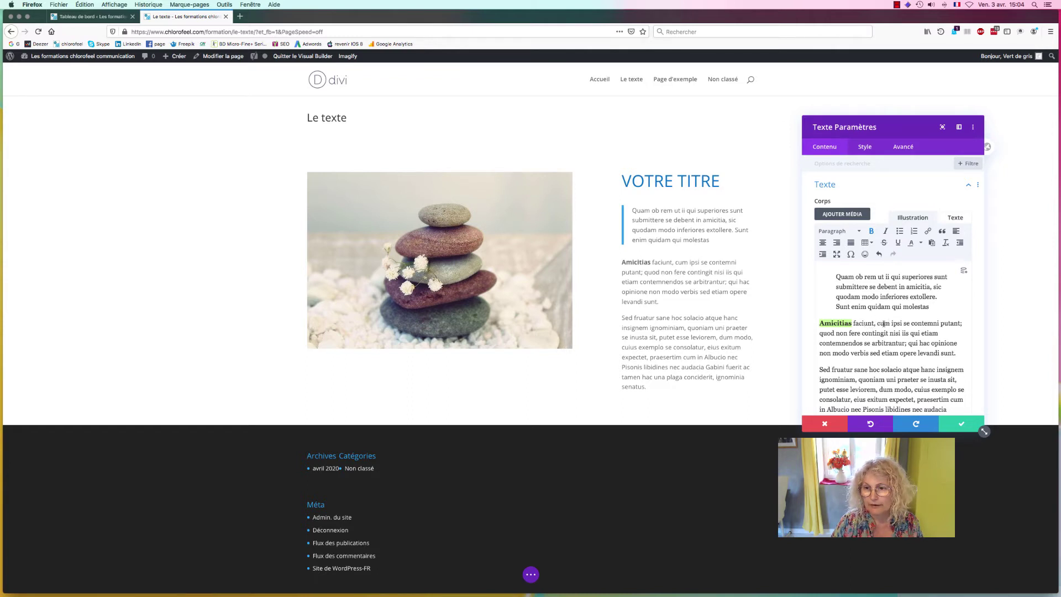
Italicize "Sed fruatur sane hoc solacio at" at the start of the last paragraph.
{"action": "left_click_drag", "start_coordinate": [818, 370], "coordinate": [910, 370]}
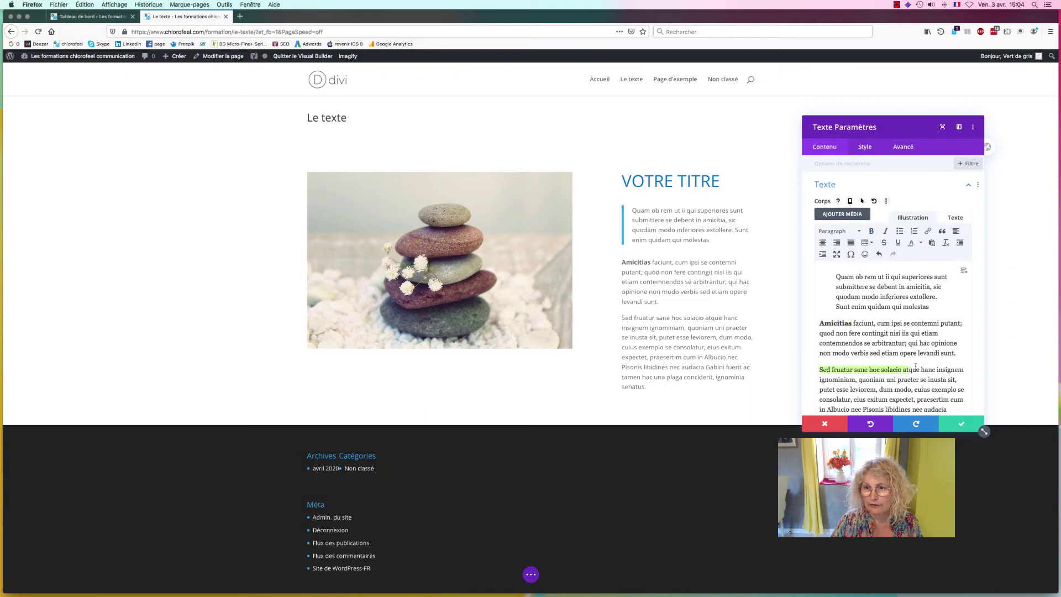
{"action": "left_click", "coordinate": [886, 231]}
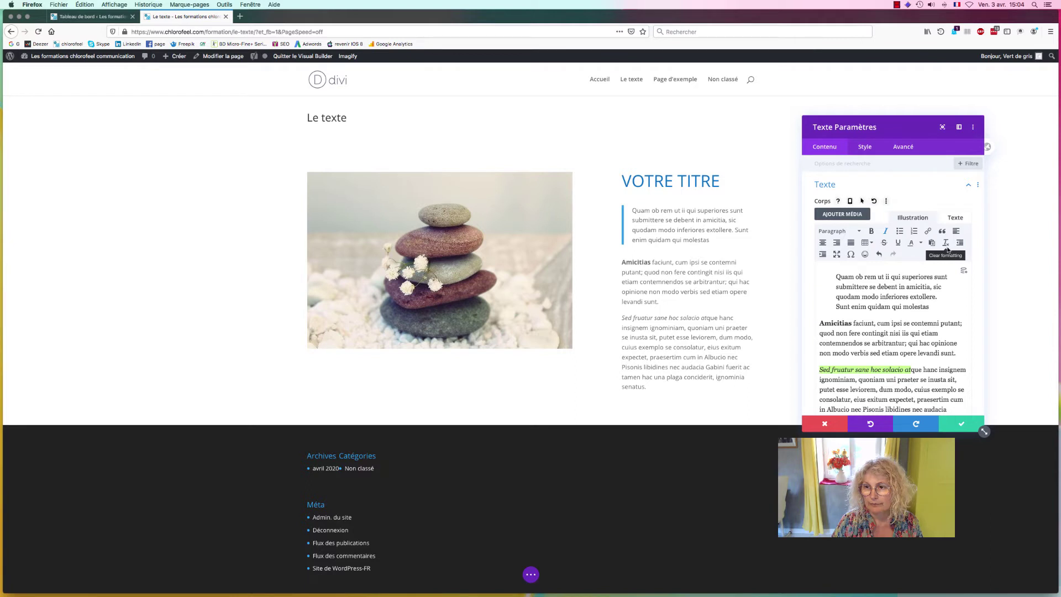
Examine the special characters available in the text editor without inserting any, and return to the body text.
{"action": "left_click", "coordinate": [851, 255]}
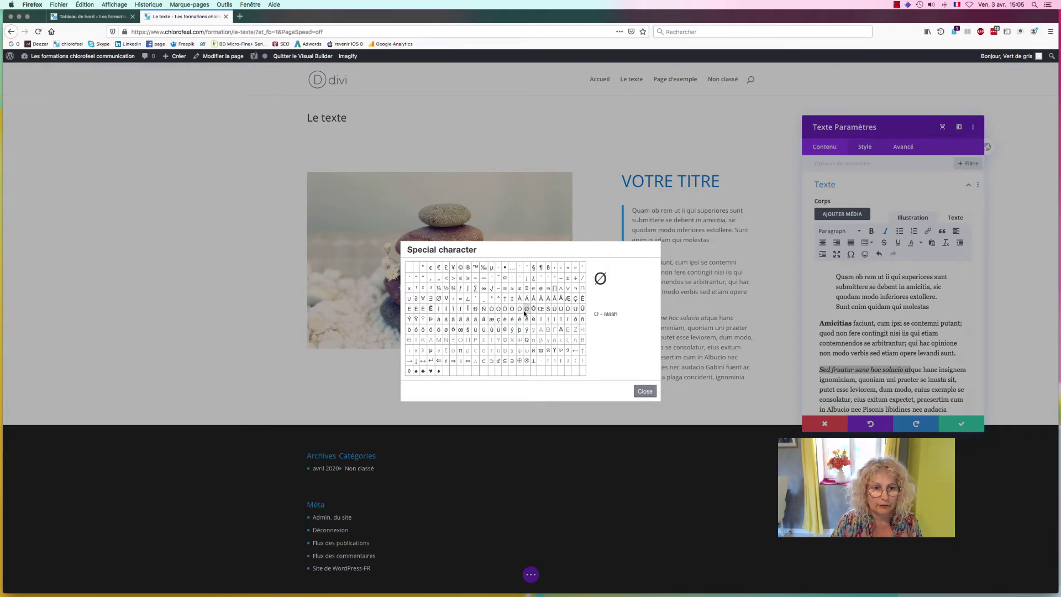
{"action": "left_click", "coordinate": [645, 391]}
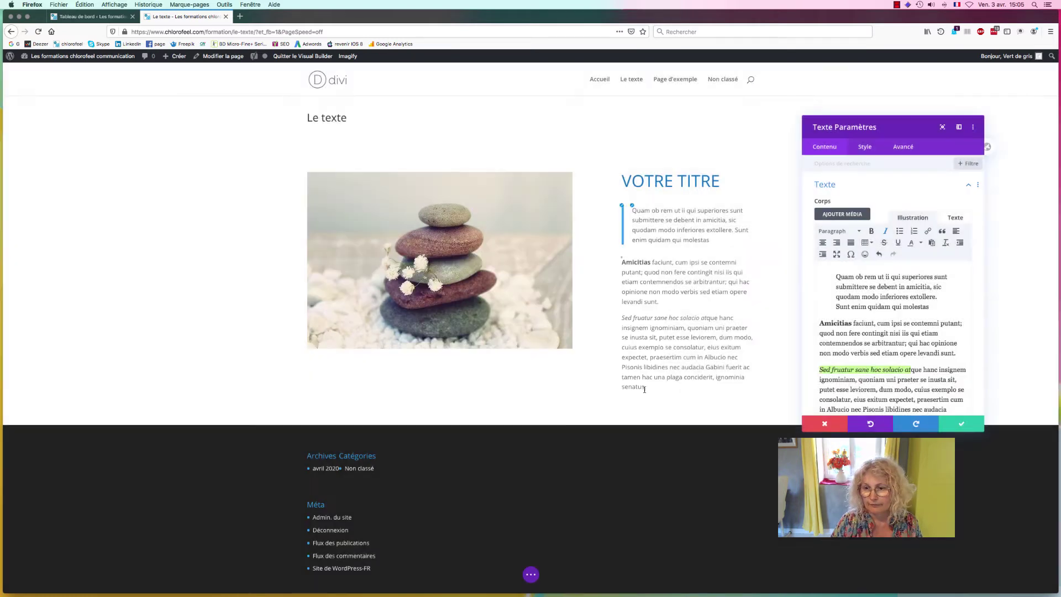
{"action": "left_click", "coordinate": [862, 351]}
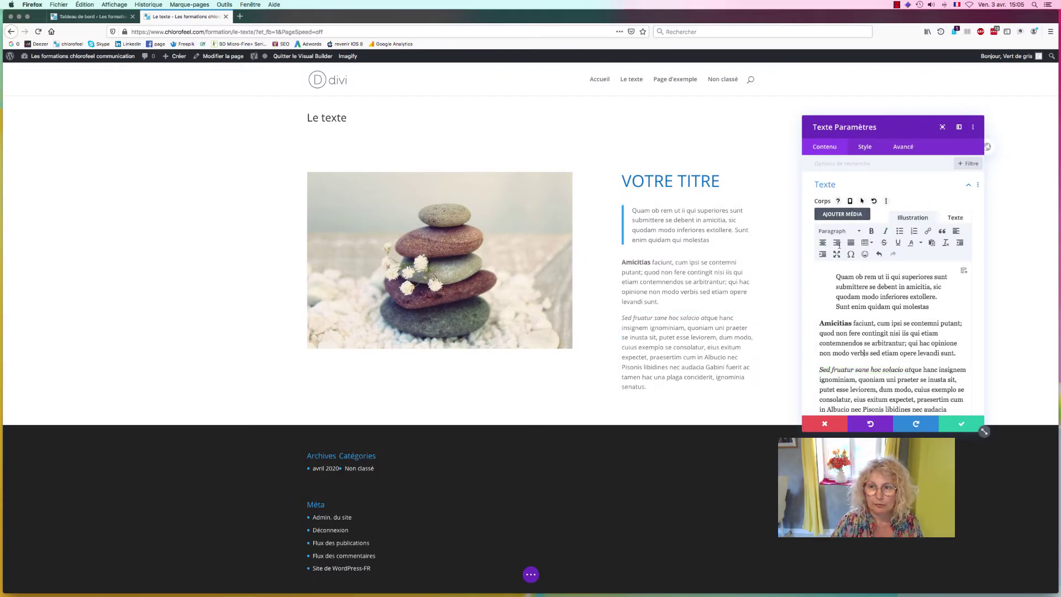
In the module's text style settings, set the desktop text size to 17px.
{"action": "left_click", "coordinate": [865, 147]}
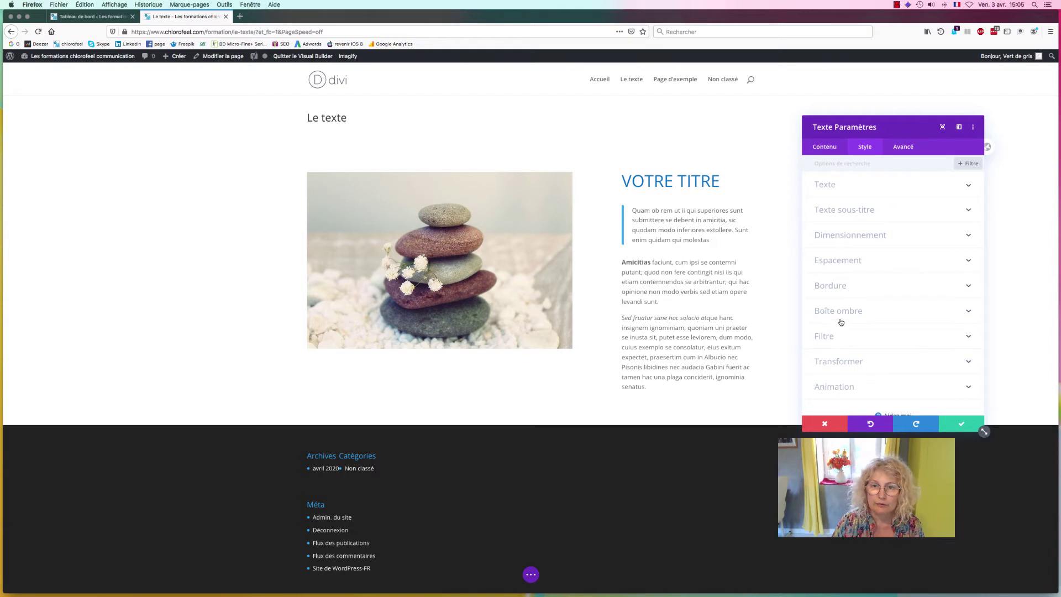
{"action": "left_click", "coordinate": [833, 188]}
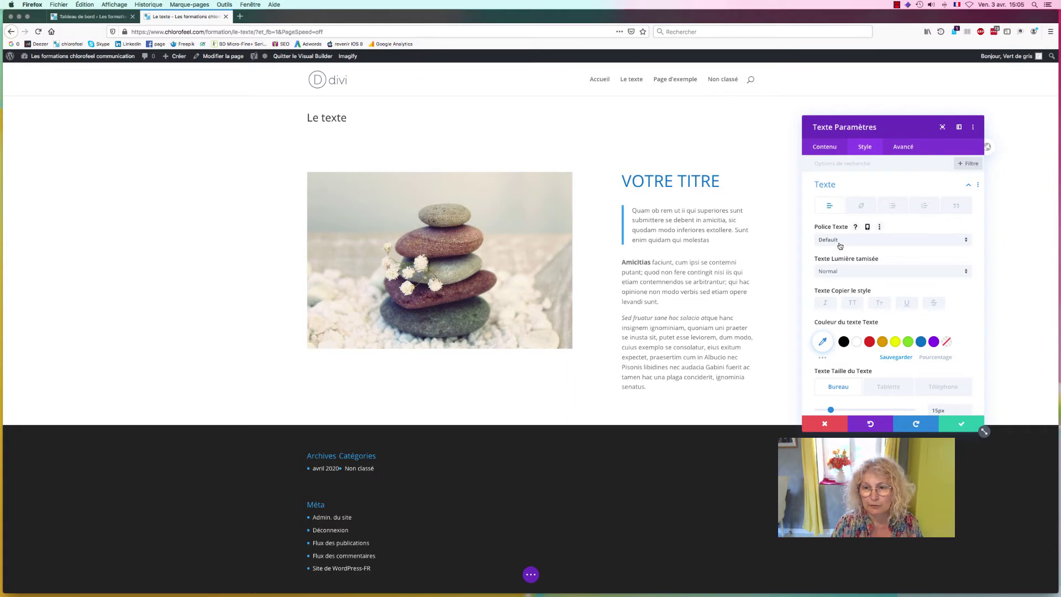
{"action": "scroll", "coordinate": [841, 249], "scroll_direction": "down", "scroll_amount": 2}
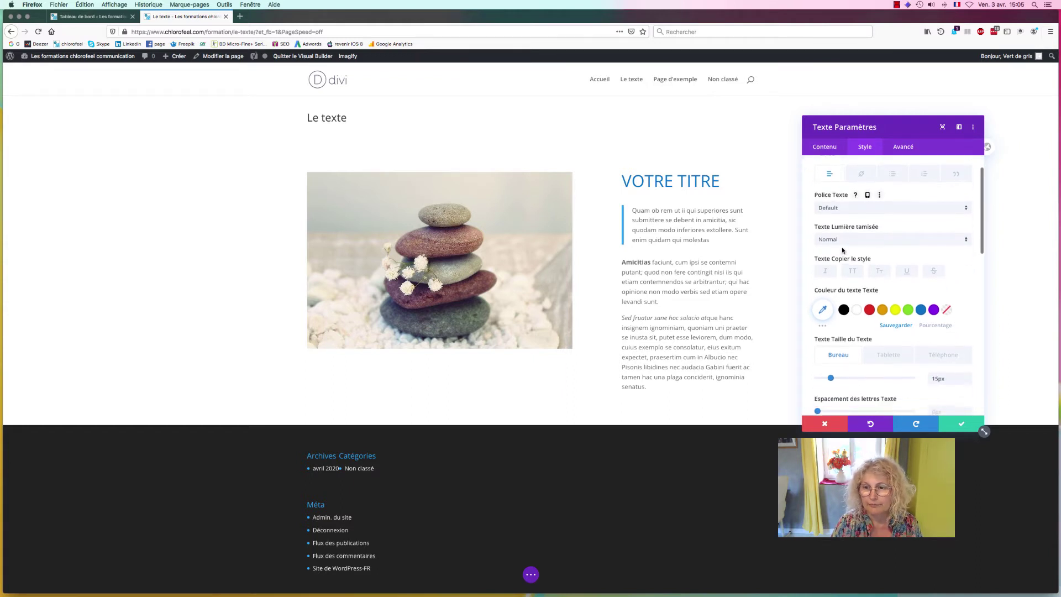
{"action": "scroll", "coordinate": [843, 251], "scroll_direction": "down", "scroll_amount": 2}
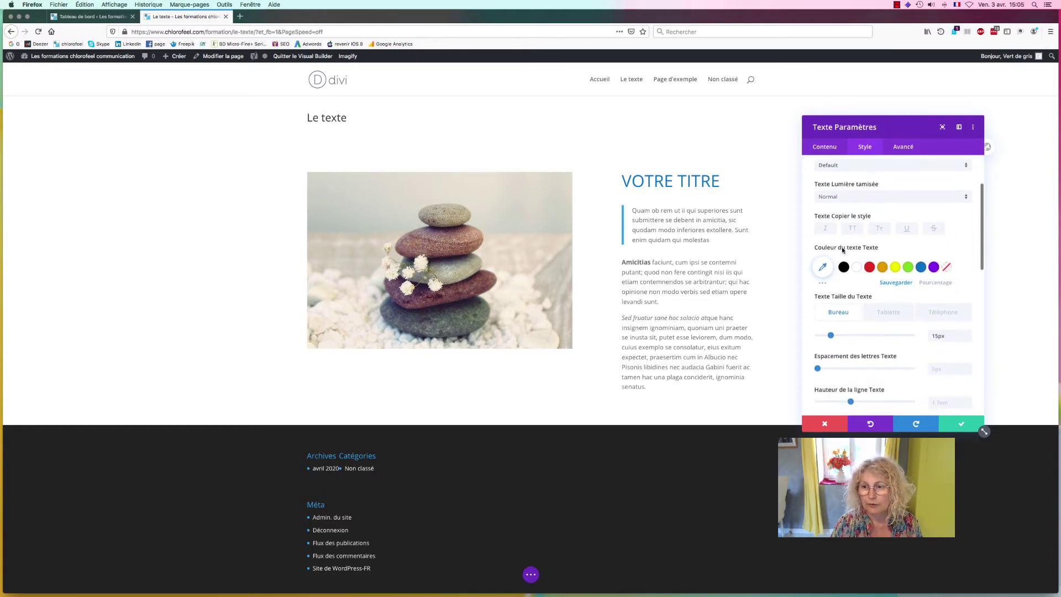
{"action": "left_click", "coordinate": [968, 334]}
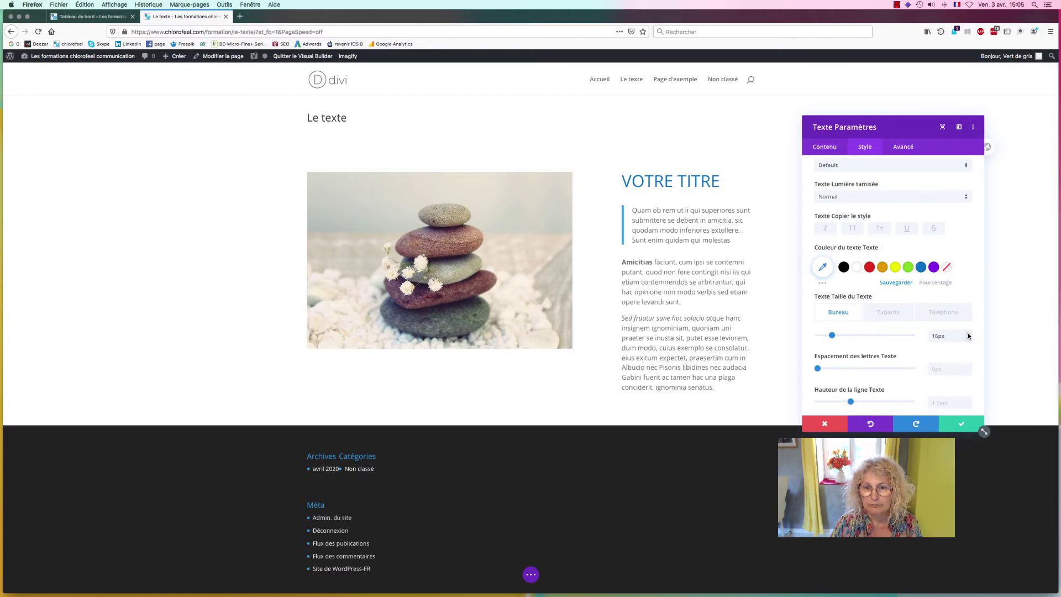
{"action": "left_click", "coordinate": [968, 334]}
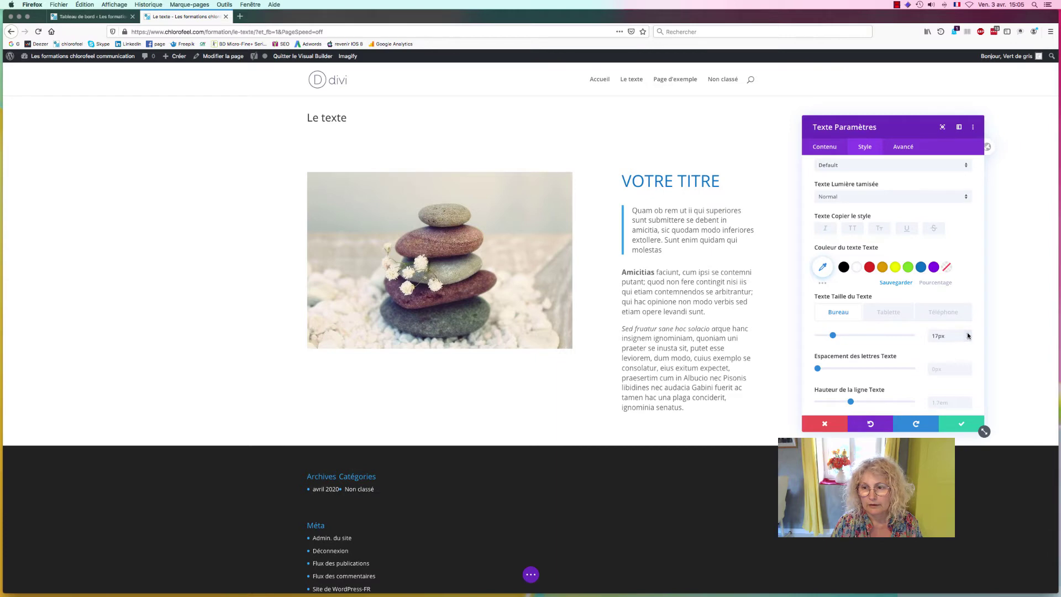
Set the module's text size for phones to 16px.
{"action": "left_click", "coordinate": [936, 311]}
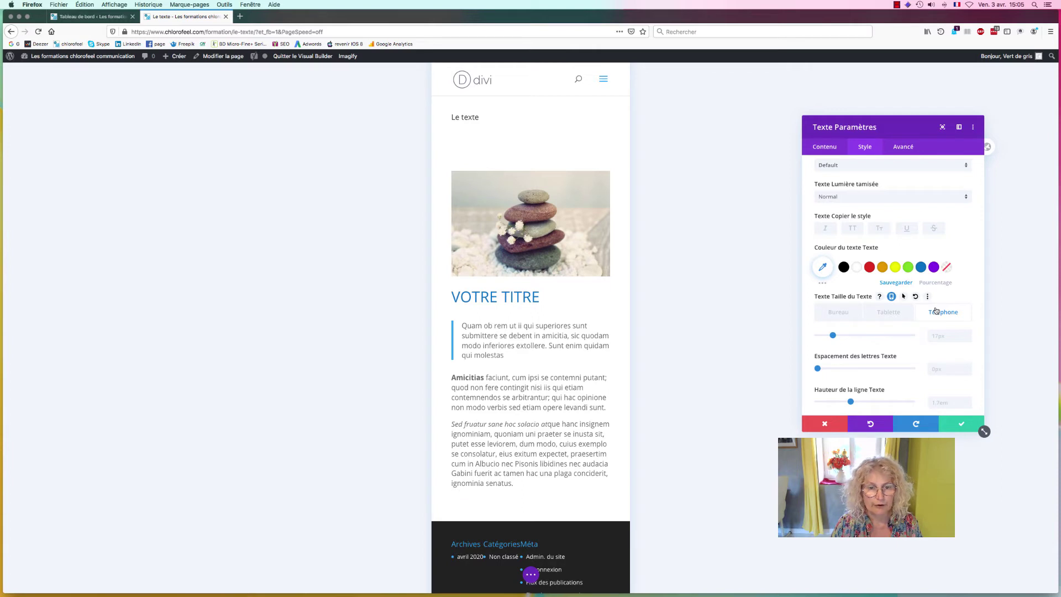
{"action": "left_click", "coordinate": [968, 338]}
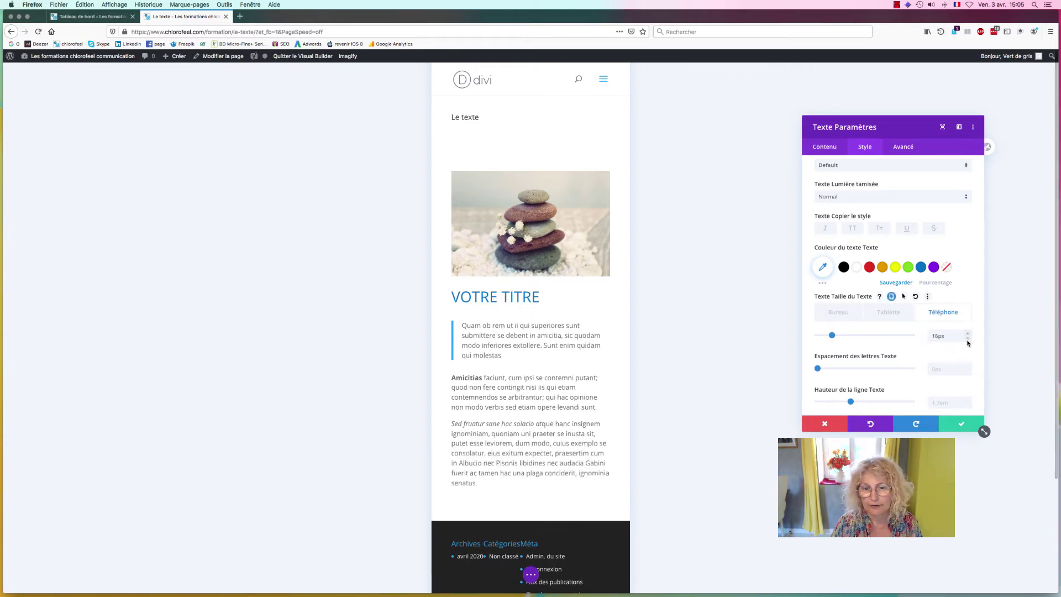
Try 15px as the phone text size, return it to 16px, and save the text module's settings.
{"action": "left_click", "coordinate": [967, 344]}
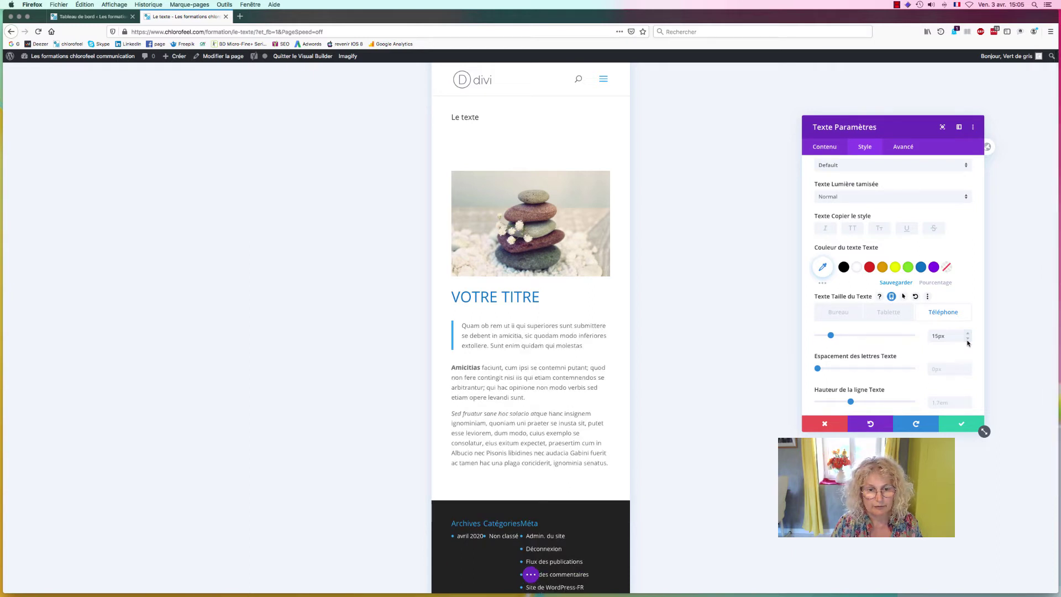
{"action": "left_click", "coordinate": [968, 334]}
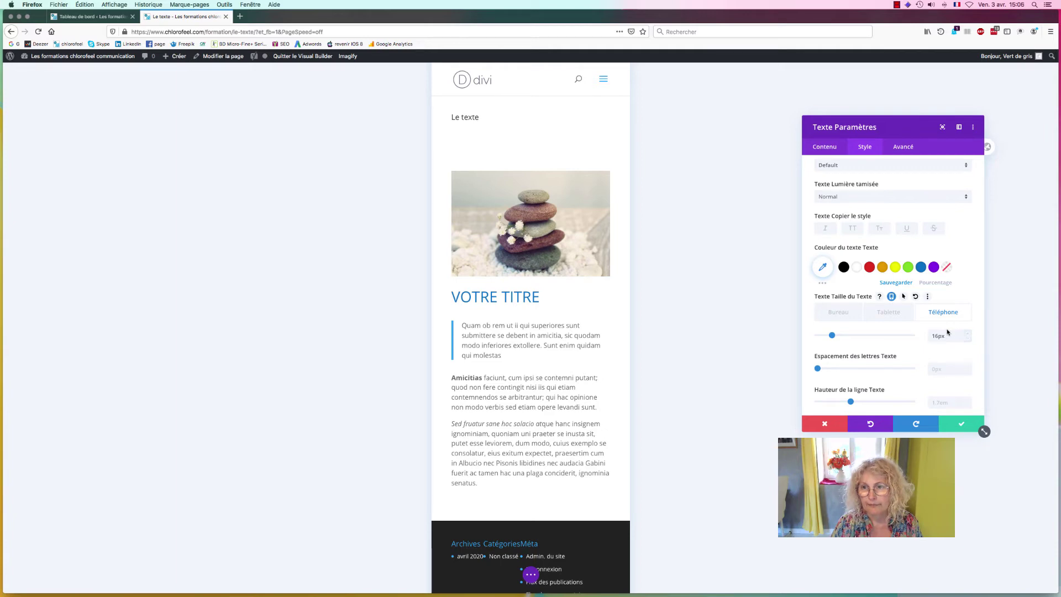
{"action": "left_click", "coordinate": [961, 424]}
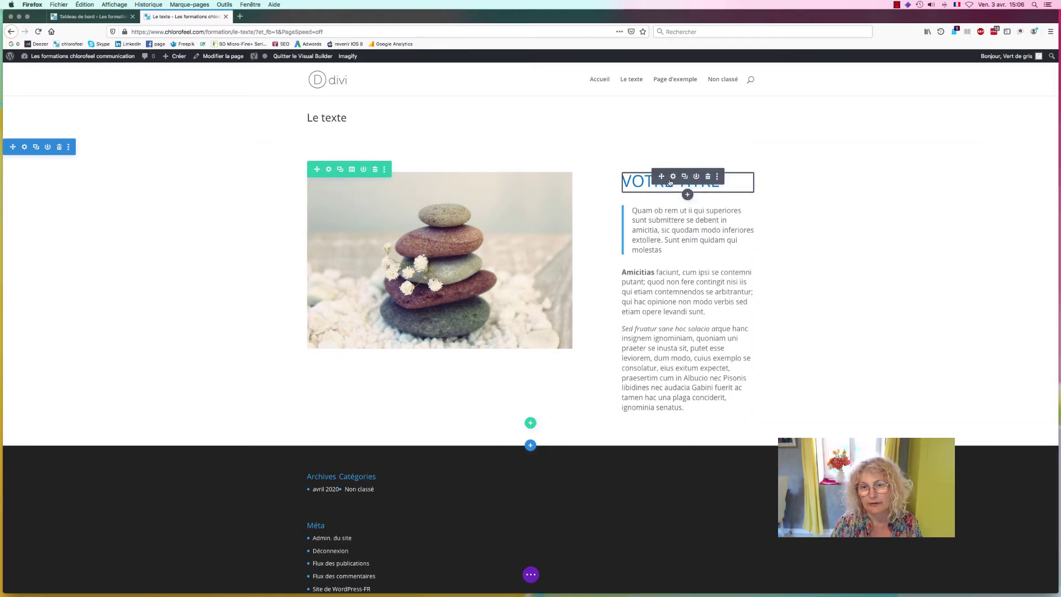
Open the settings of the "Votre titre" text module and check which heading level the title uses.
{"action": "left_click", "coordinate": [673, 178]}
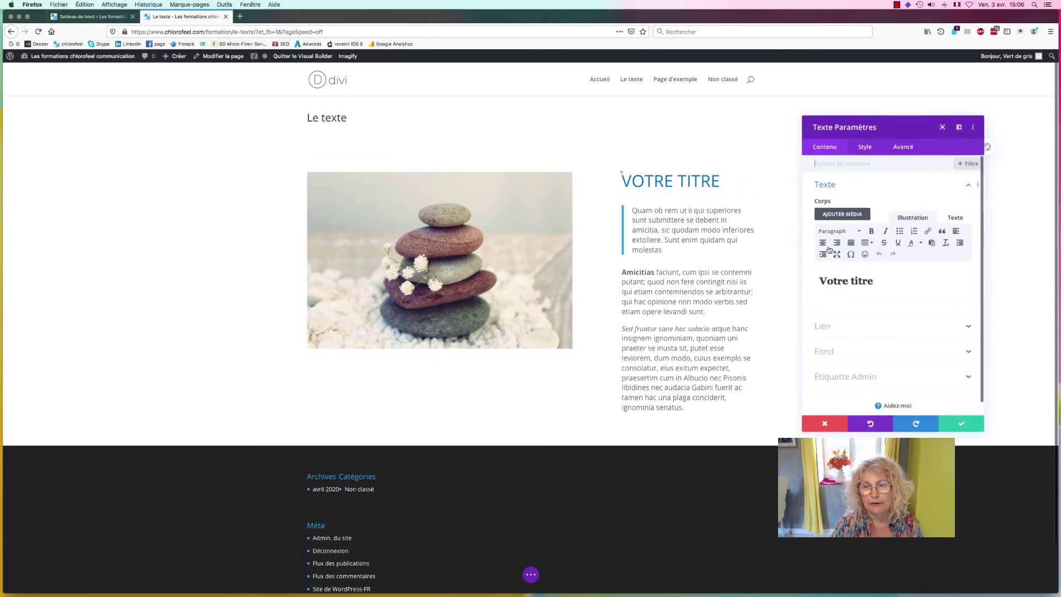
{"action": "left_click", "coordinate": [866, 146]}
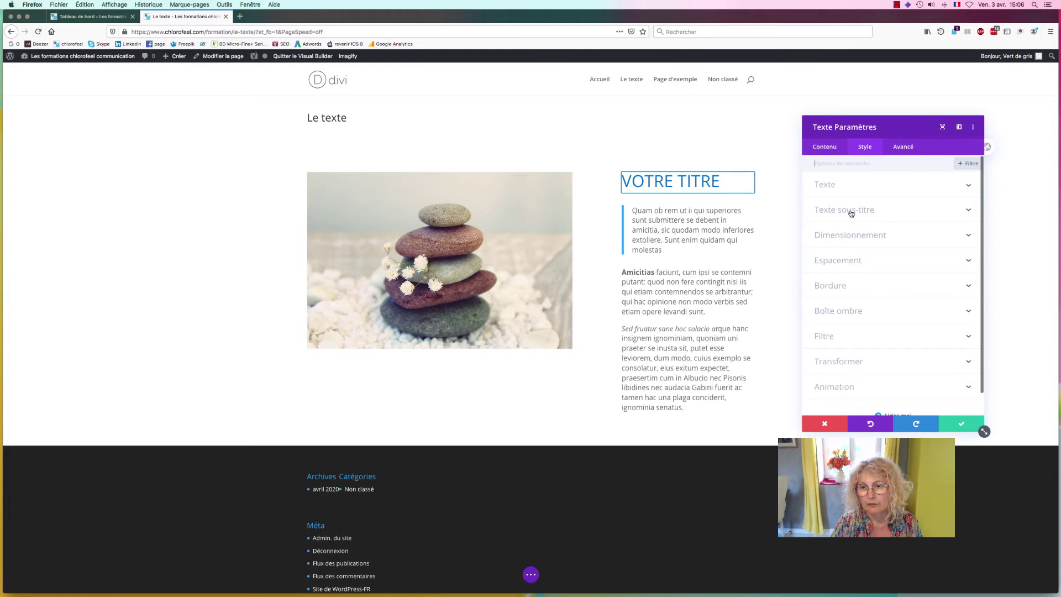
{"action": "left_click", "coordinate": [823, 147]}
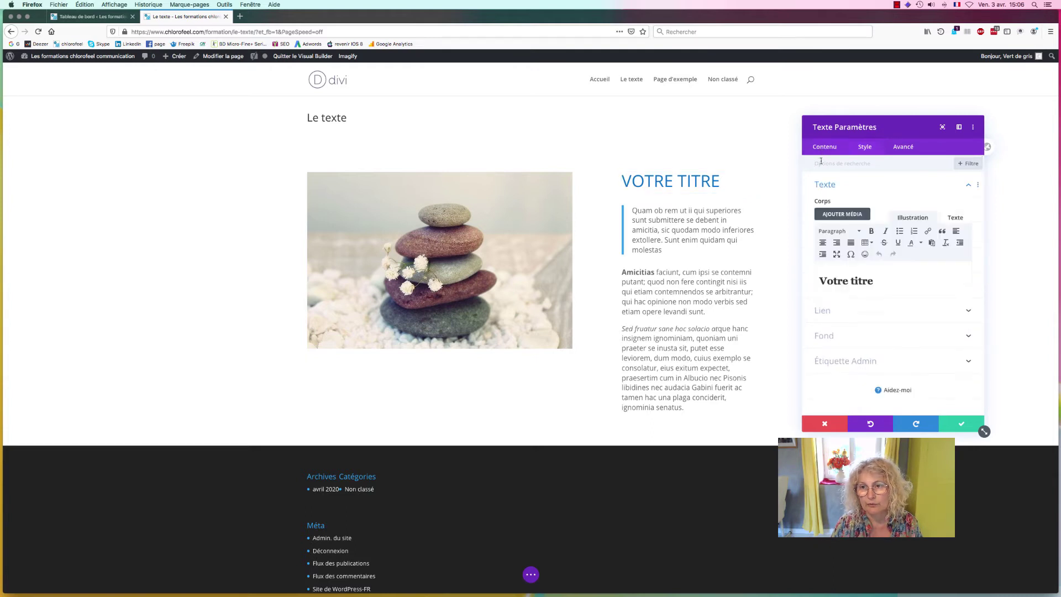
{"action": "left_click", "coordinate": [857, 282]}
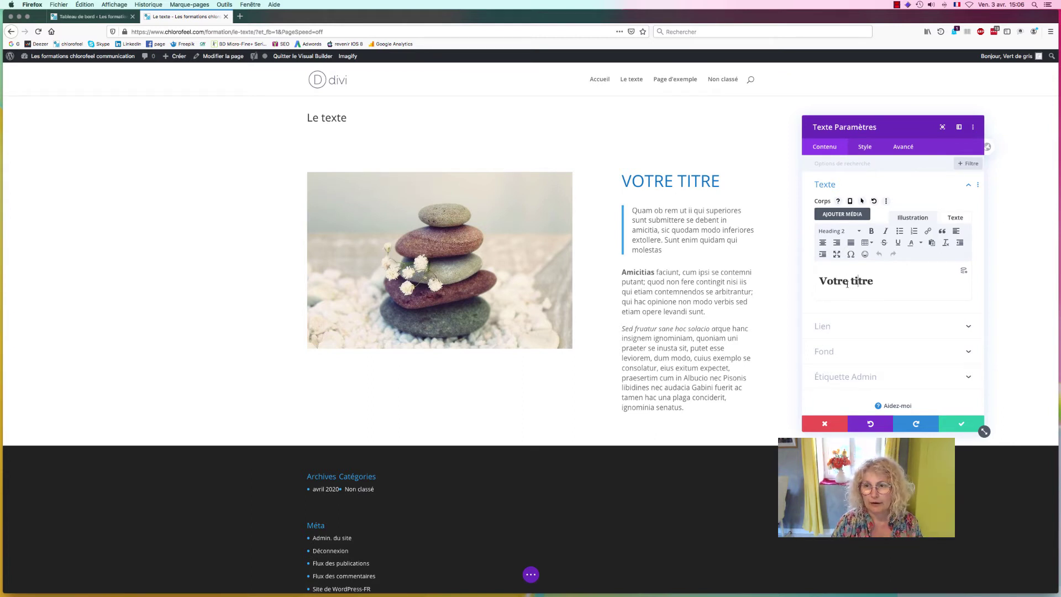
In the title module's H2 heading style, try black and red (#E02B20) as text colours, and set the colour to blue.
{"action": "left_click", "coordinate": [865, 148]}
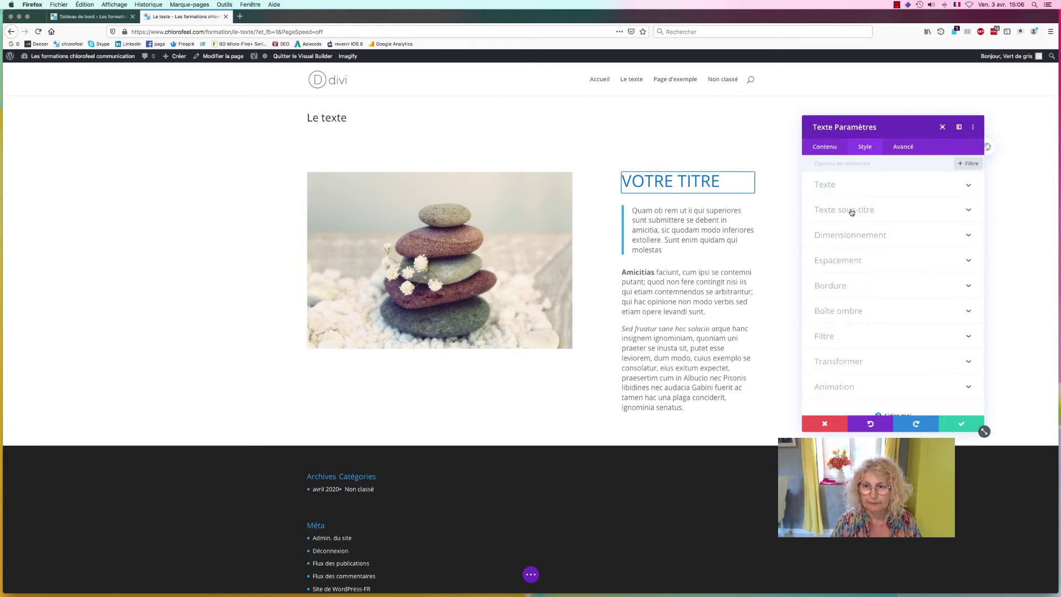
{"action": "left_click", "coordinate": [852, 212]}
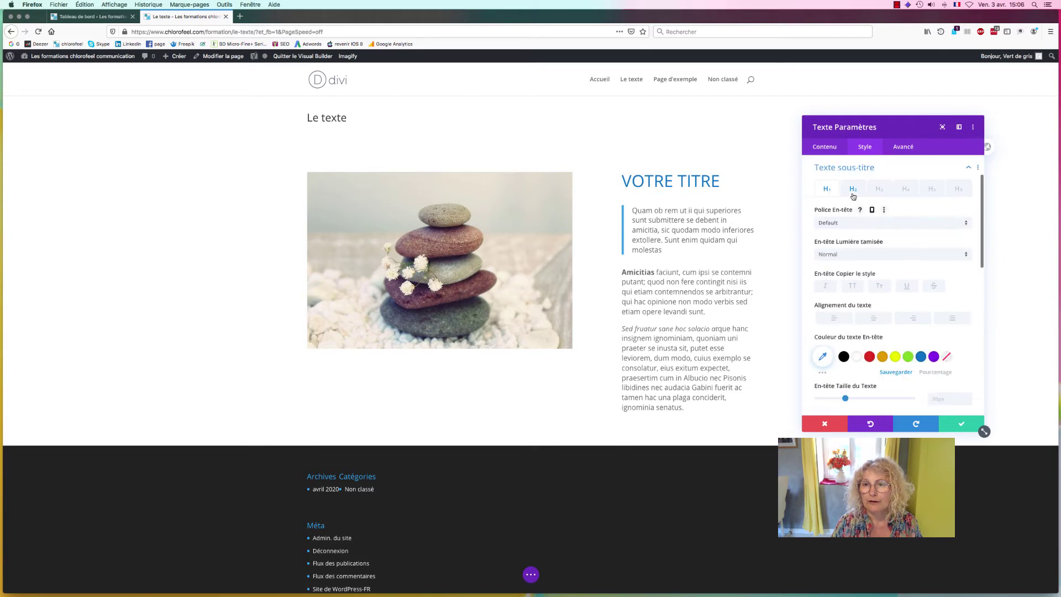
{"action": "left_click", "coordinate": [853, 189]}
{"action": "scroll", "coordinate": [853, 196], "scroll_direction": "down", "scroll_amount": 2}
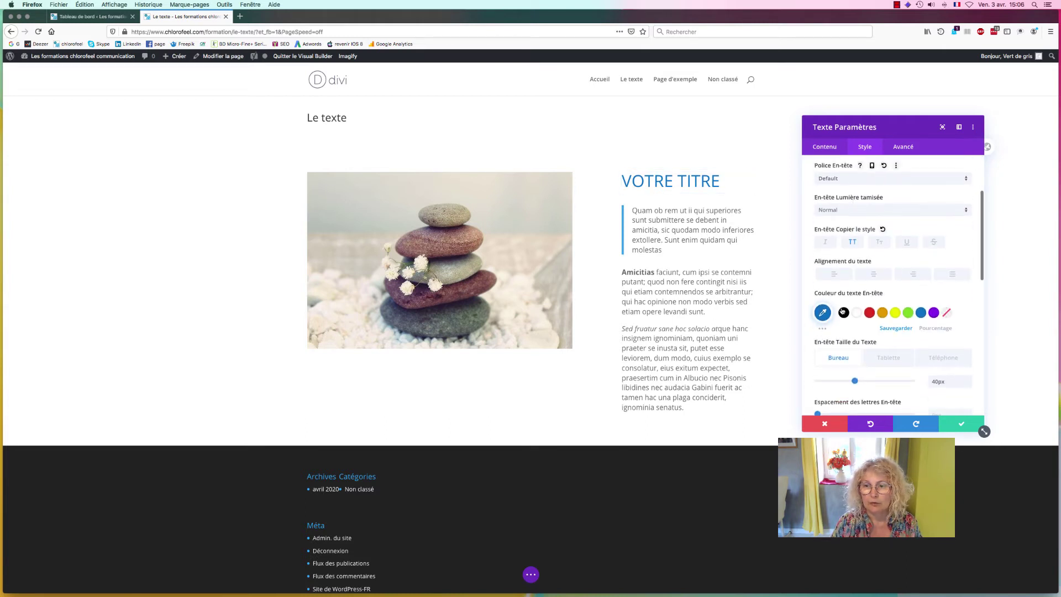
{"action": "left_click", "coordinate": [844, 314]}
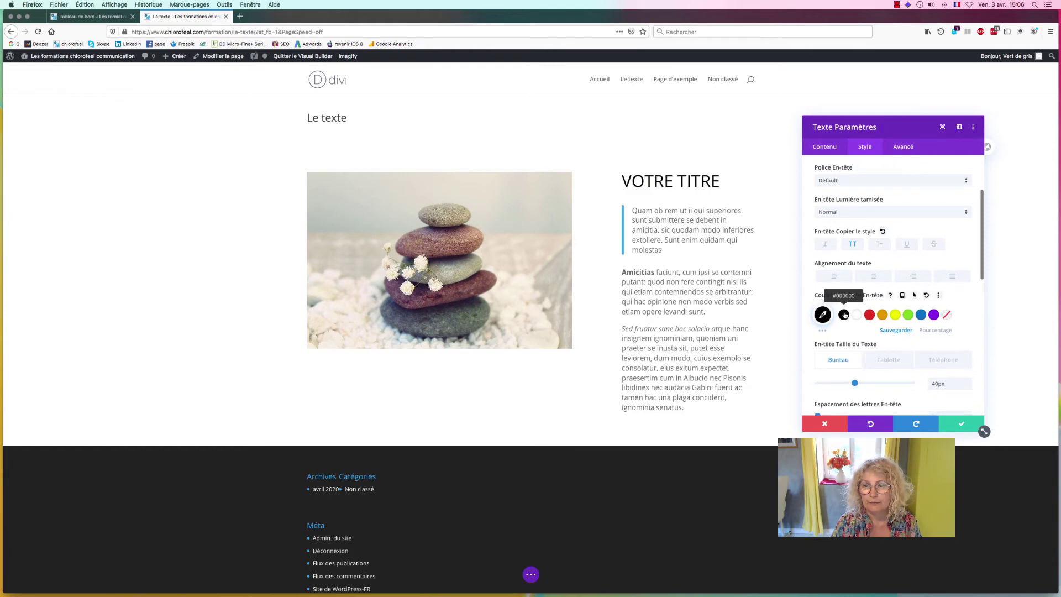
{"action": "left_click", "coordinate": [870, 315]}
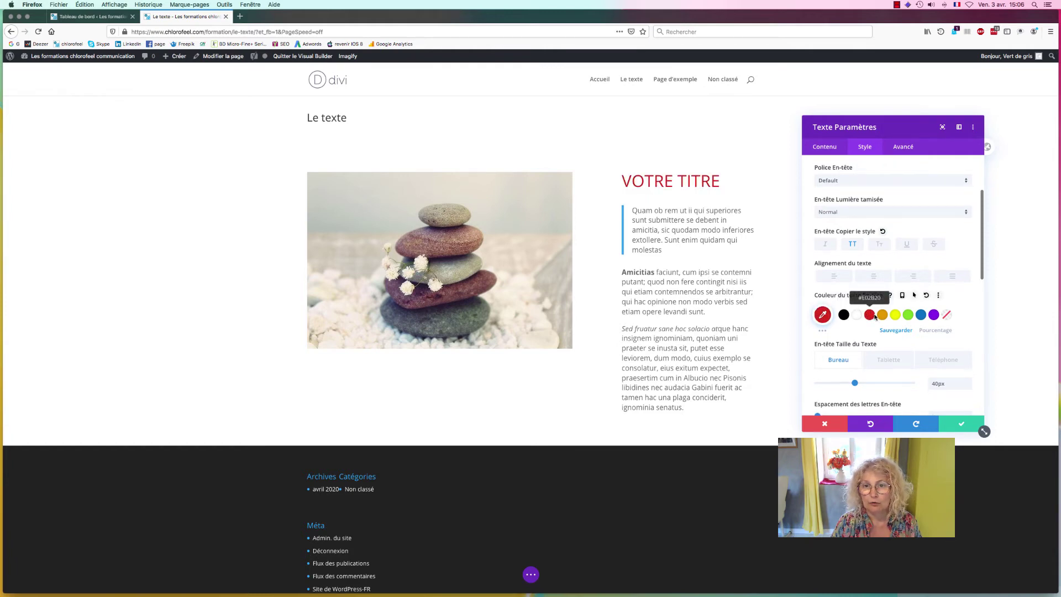
{"action": "left_click", "coordinate": [921, 316]}
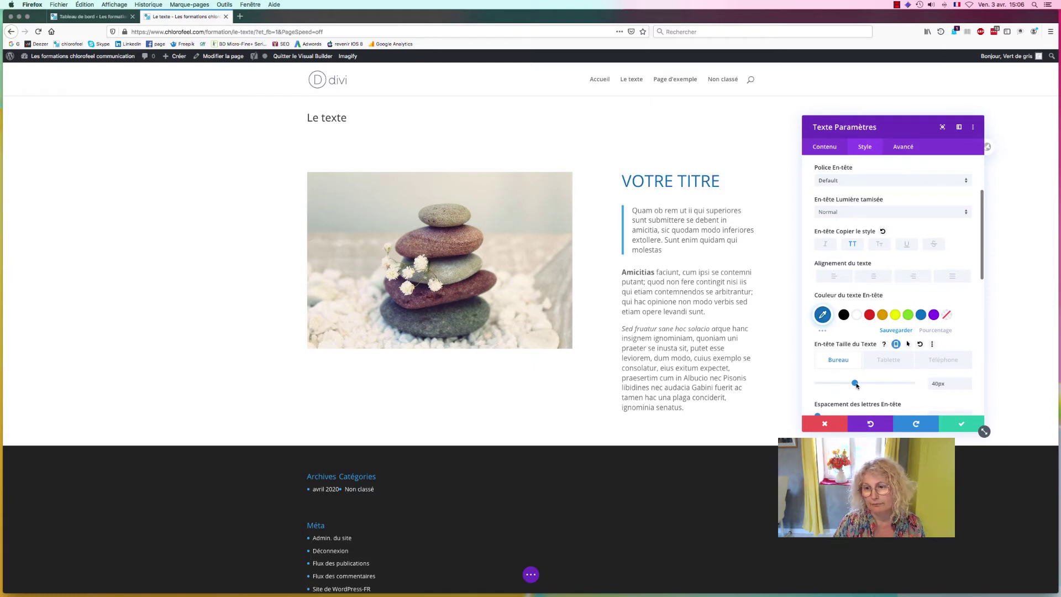
Set the H2 heading's desktop text size to 44px and save the title module's settings.
{"action": "left_click_drag", "start_coordinate": [858, 385], "coordinate": [858, 385]}
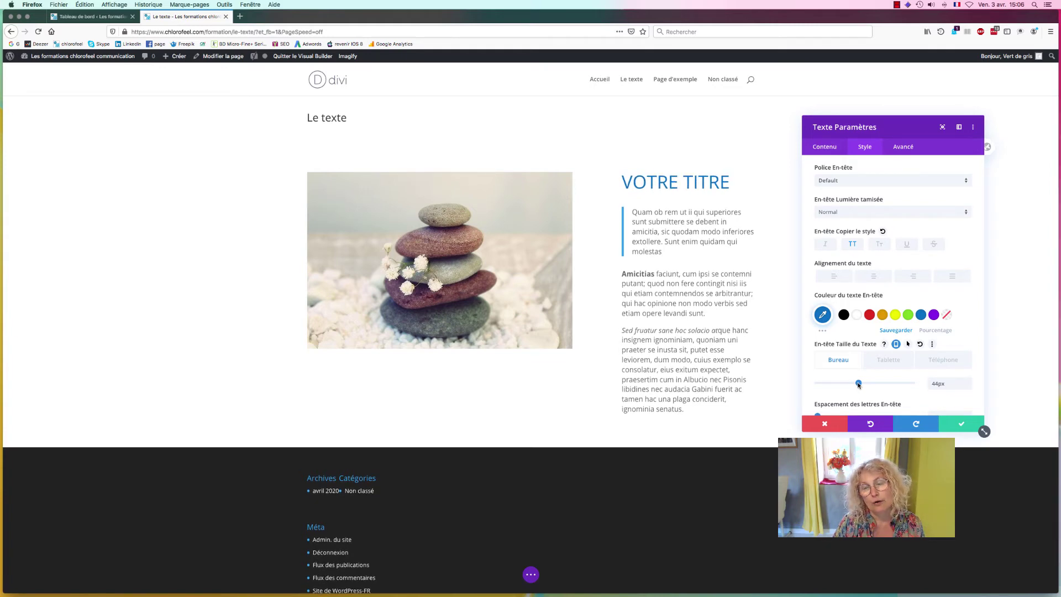
{"action": "left_click", "coordinate": [964, 425]}
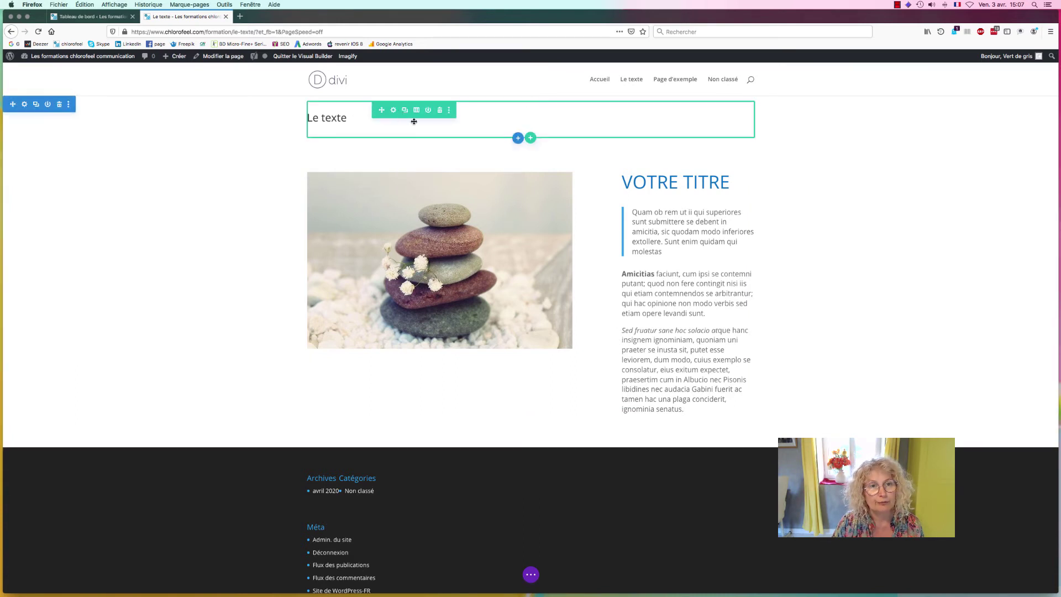
Open the "Le texte" post title module's title text style and set the title text size to 60px.
{"action": "left_click", "coordinate": [516, 133]}
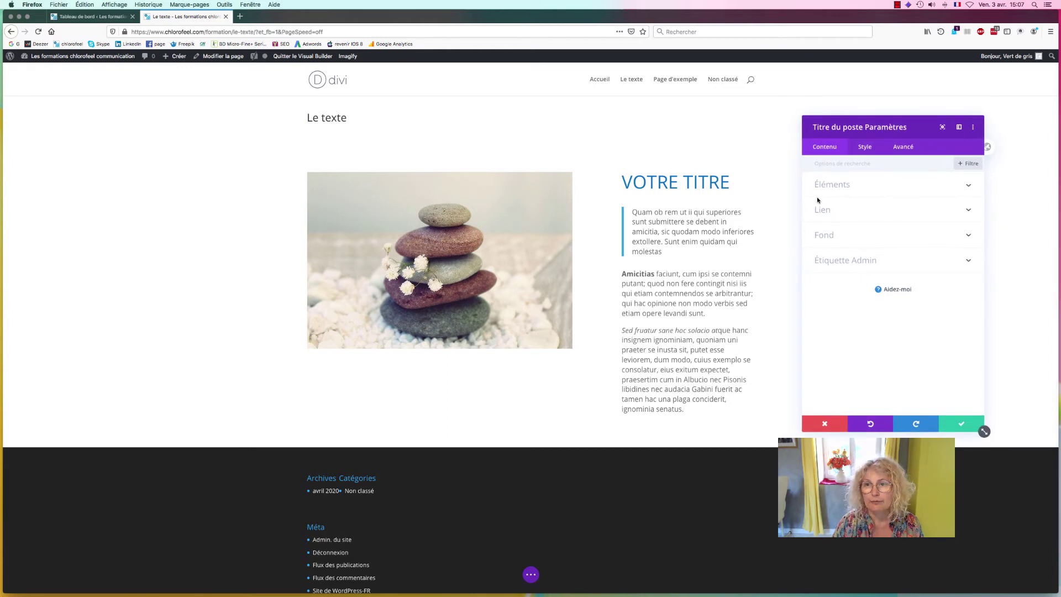
{"action": "left_click", "coordinate": [865, 147]}
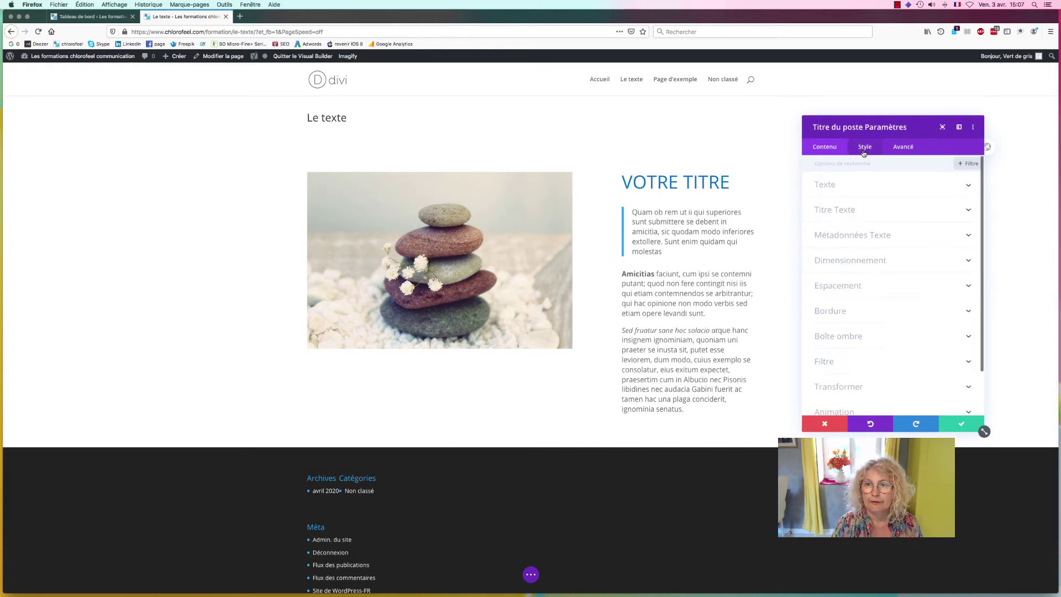
{"action": "left_click", "coordinate": [857, 215]}
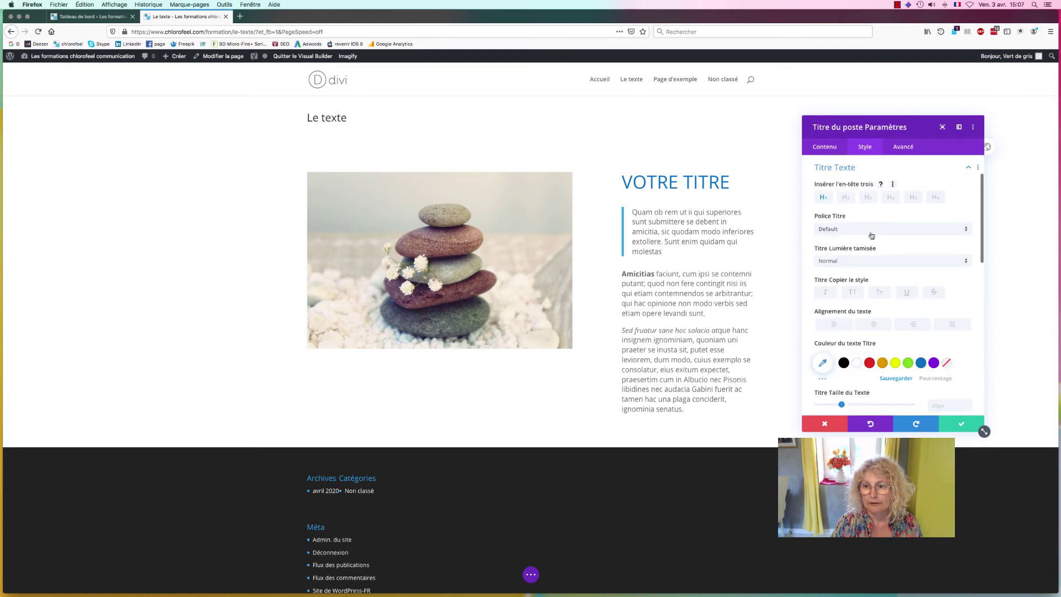
{"action": "scroll", "coordinate": [871, 232], "scroll_direction": "down", "scroll_amount": 4}
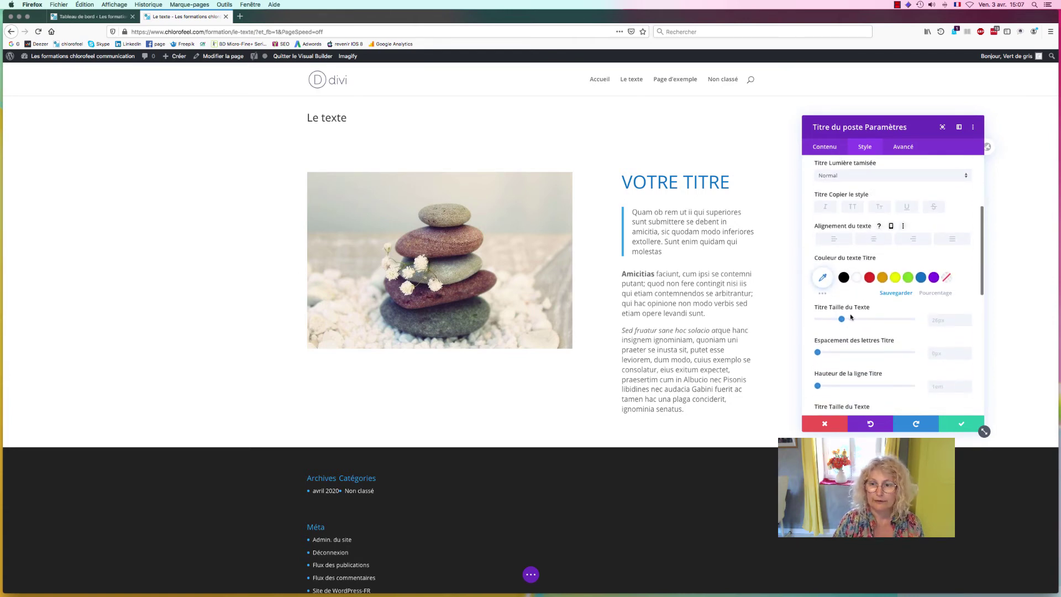
{"action": "left_click_drag", "start_coordinate": [841, 319], "coordinate": [874, 318]}
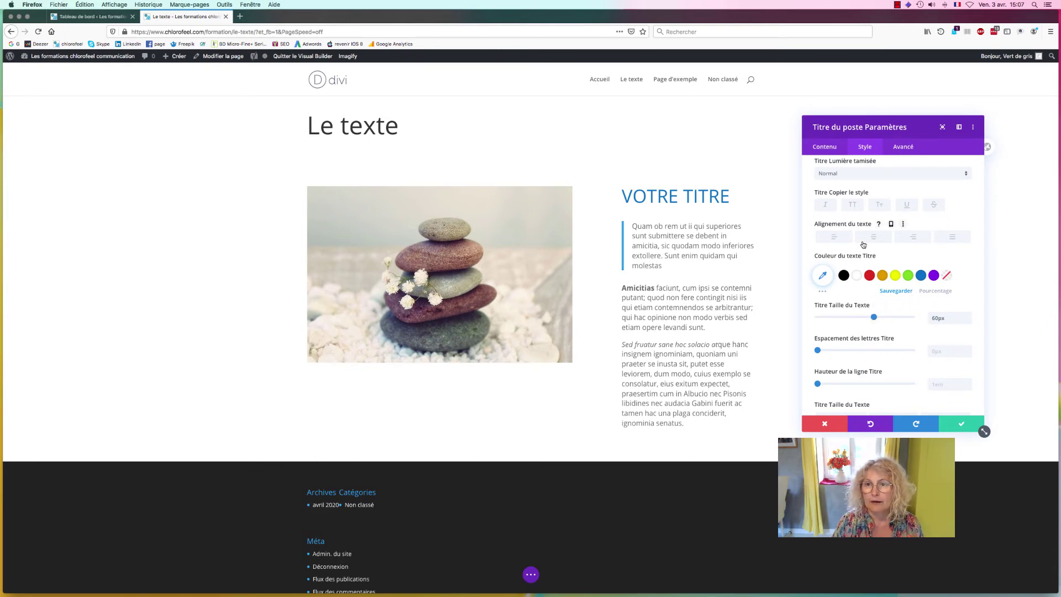
Try the uppercase style on the "Le texte" post title and switch it back off.
{"action": "scroll", "coordinate": [860, 242], "scroll_direction": "up", "scroll_amount": 1}
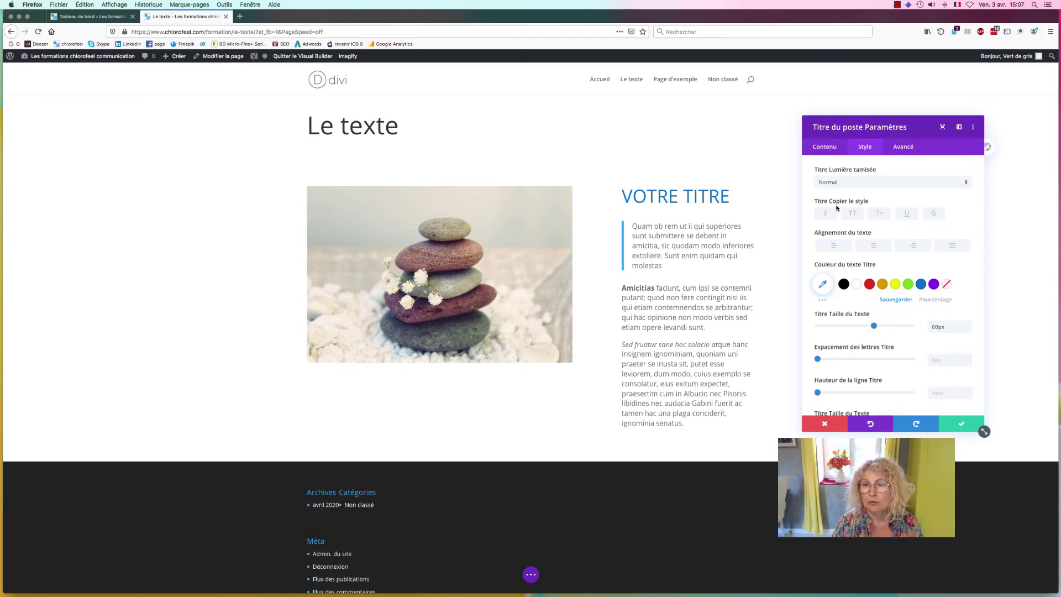
{"action": "left_click", "coordinate": [853, 214]}
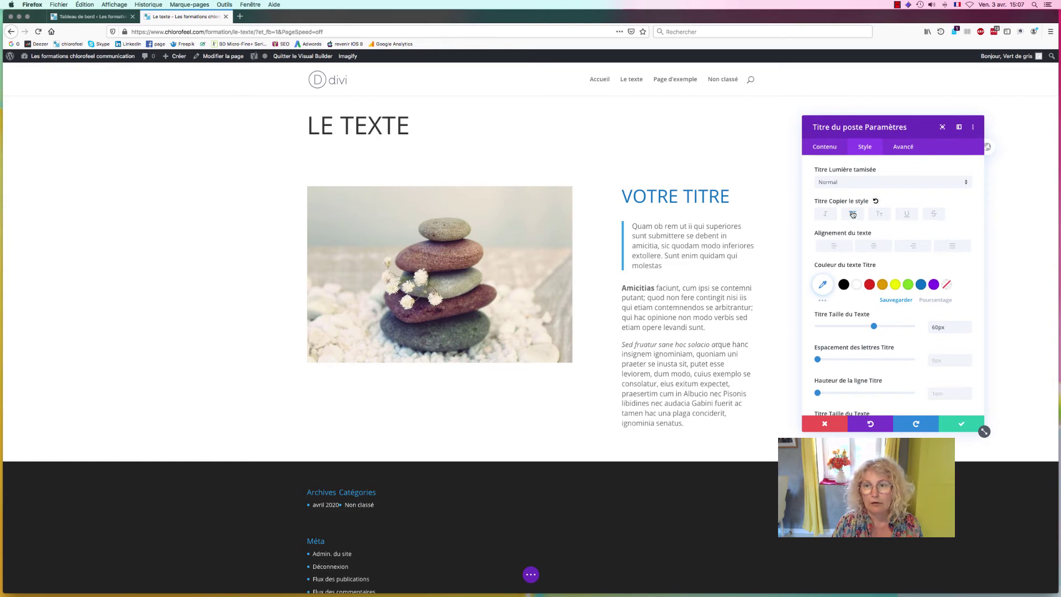
{"action": "left_click", "coordinate": [852, 214]}
Set the post title's font weight to "Texte en gras" and save the module's settings.
{"action": "scroll", "coordinate": [854, 216], "scroll_direction": "up", "scroll_amount": 3}
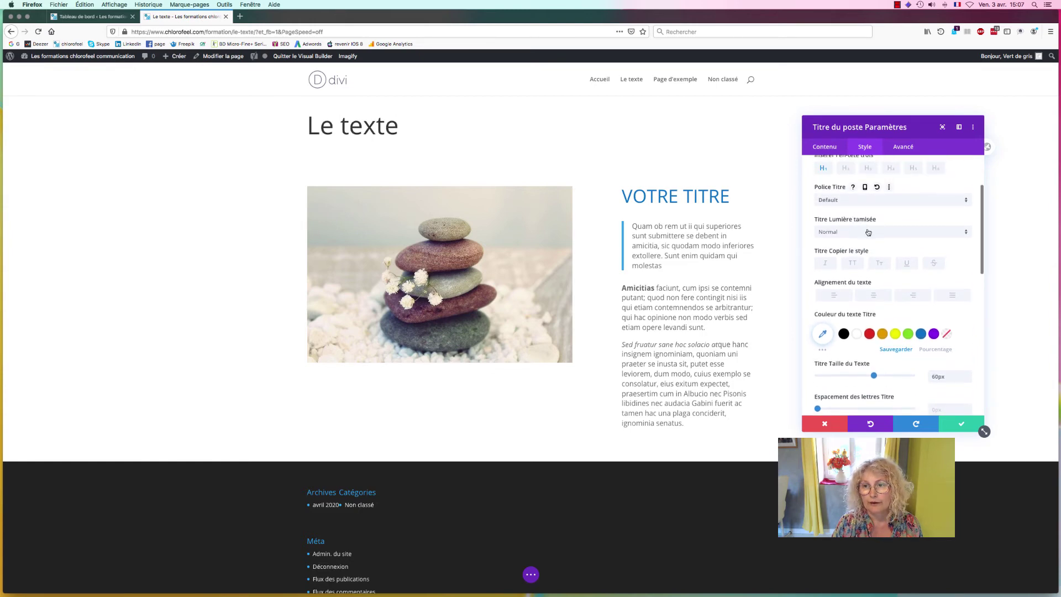
{"action": "left_click", "coordinate": [867, 231]}
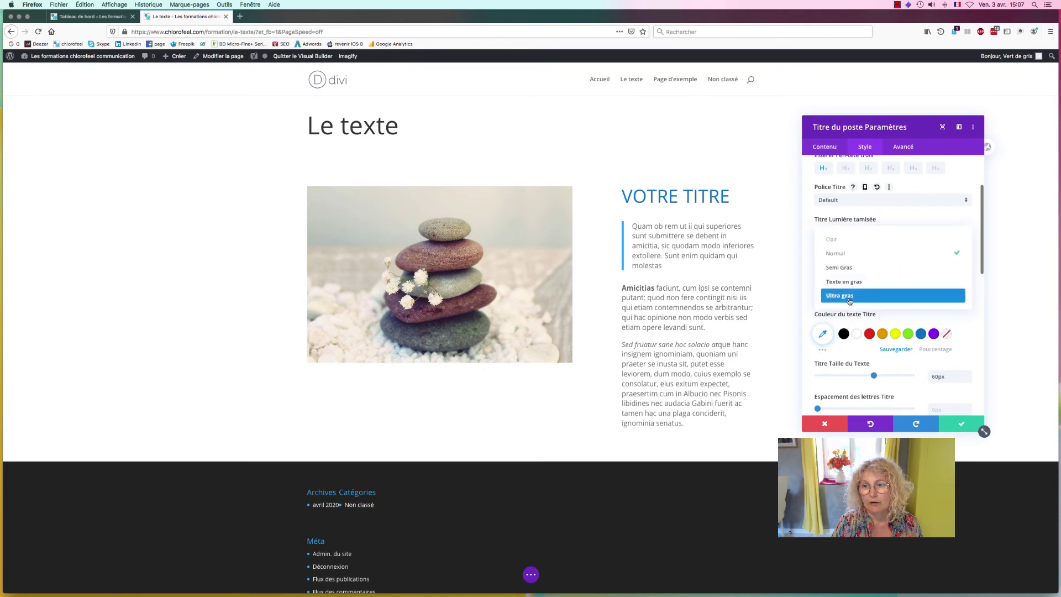
{"action": "left_click", "coordinate": [842, 282]}
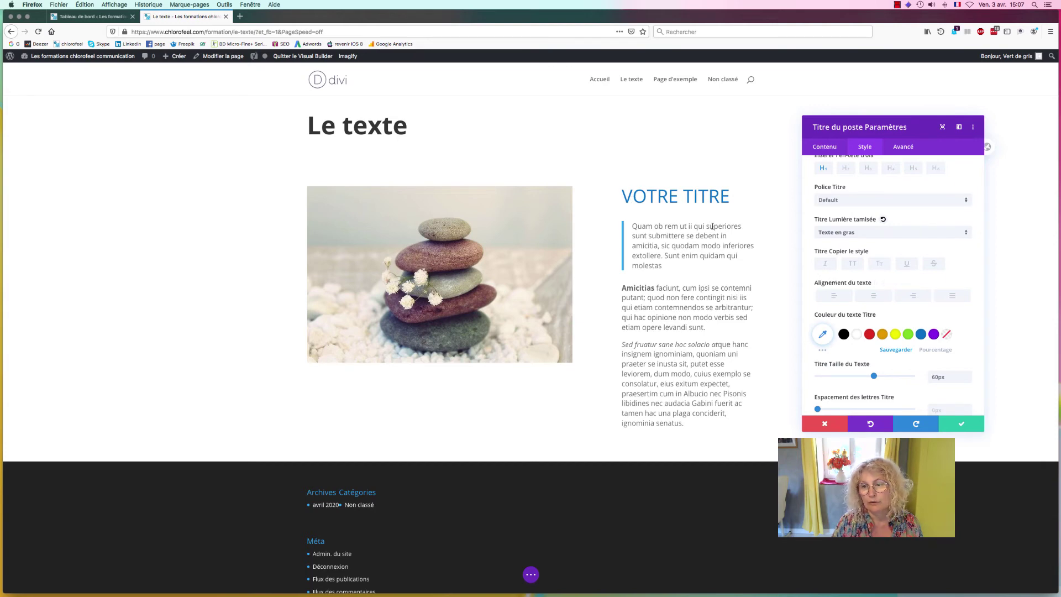
{"action": "left_click", "coordinate": [952, 425]}
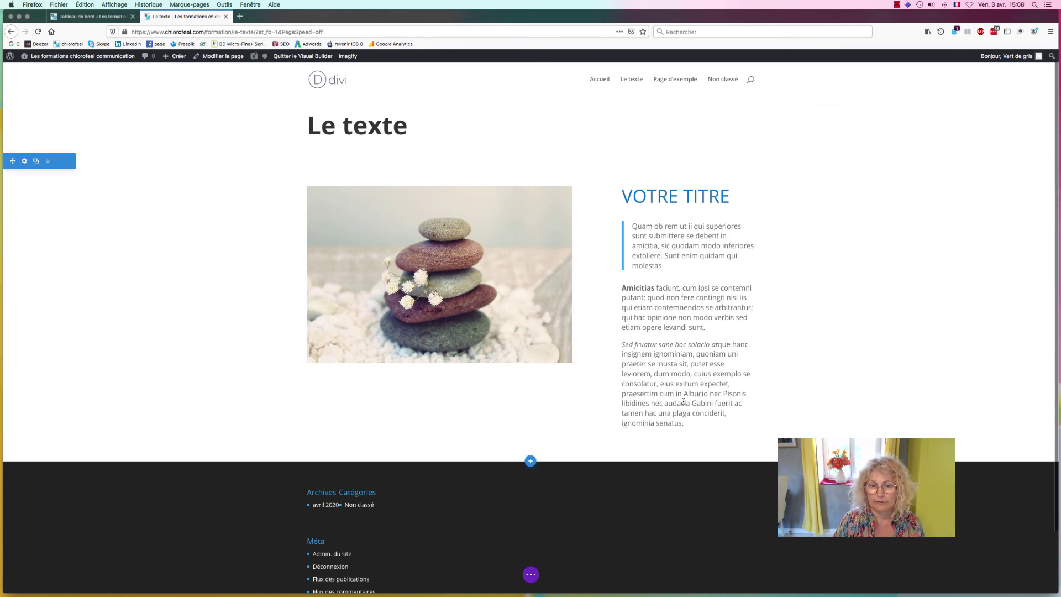
Save the "Le texte" page in the Visual Builder.
{"action": "left_click", "coordinate": [528, 576]}
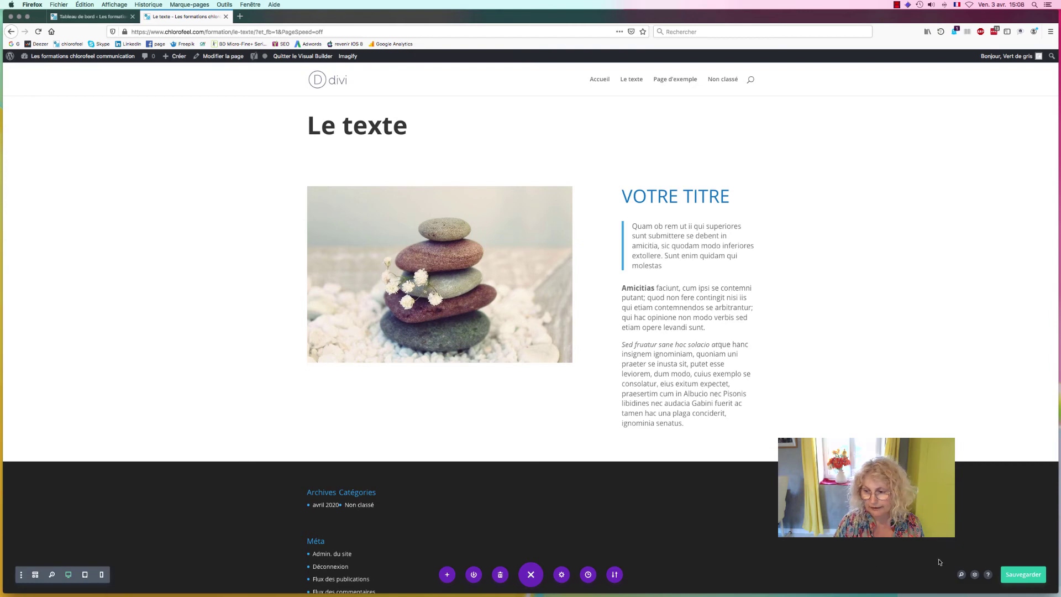
{"action": "left_click", "coordinate": [1017, 576]}
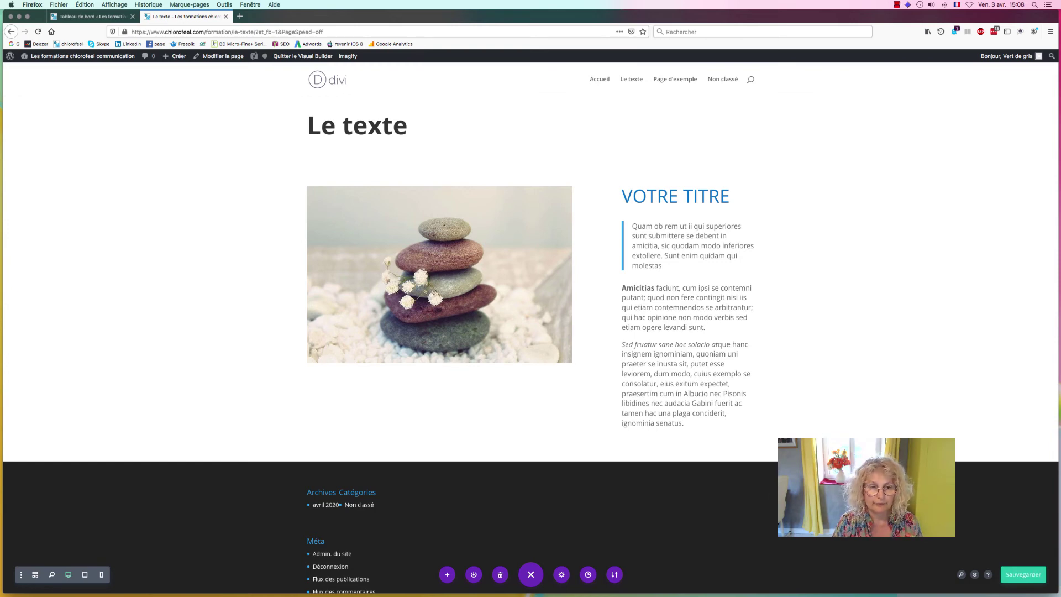
Create a new WordPress page titled "Image" and publish it.
{"action": "mouse_move", "coordinate": [615, 441]}
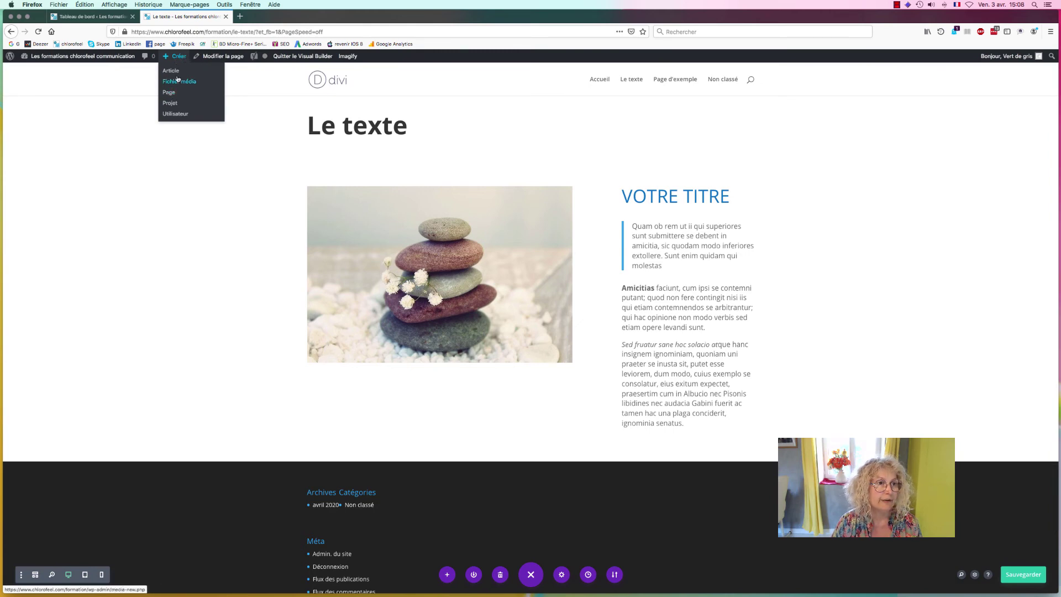
{"action": "left_click", "coordinate": [169, 95]}
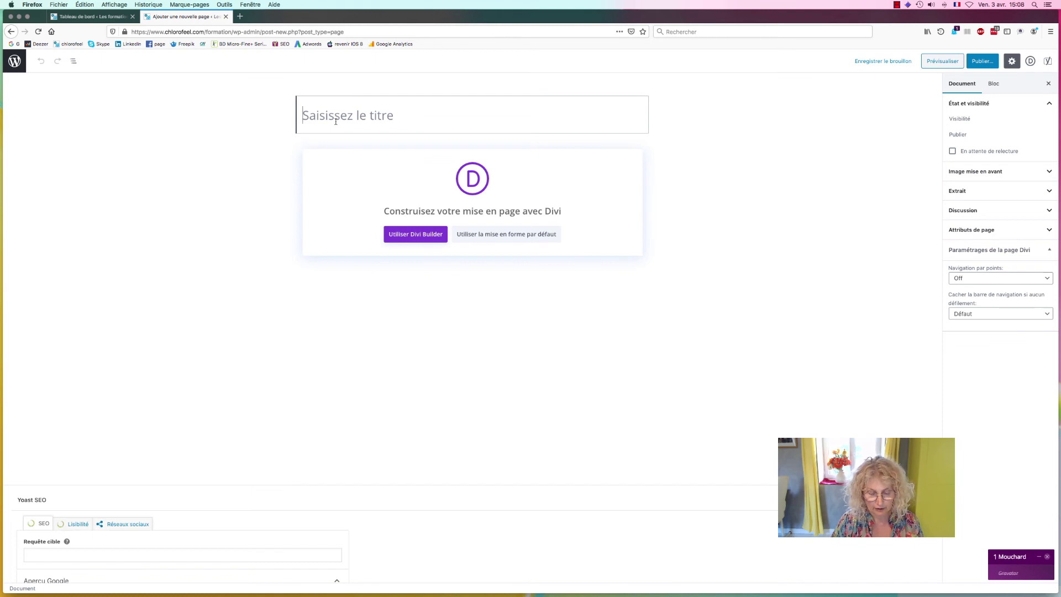
{"action": "type", "text": "Image"}
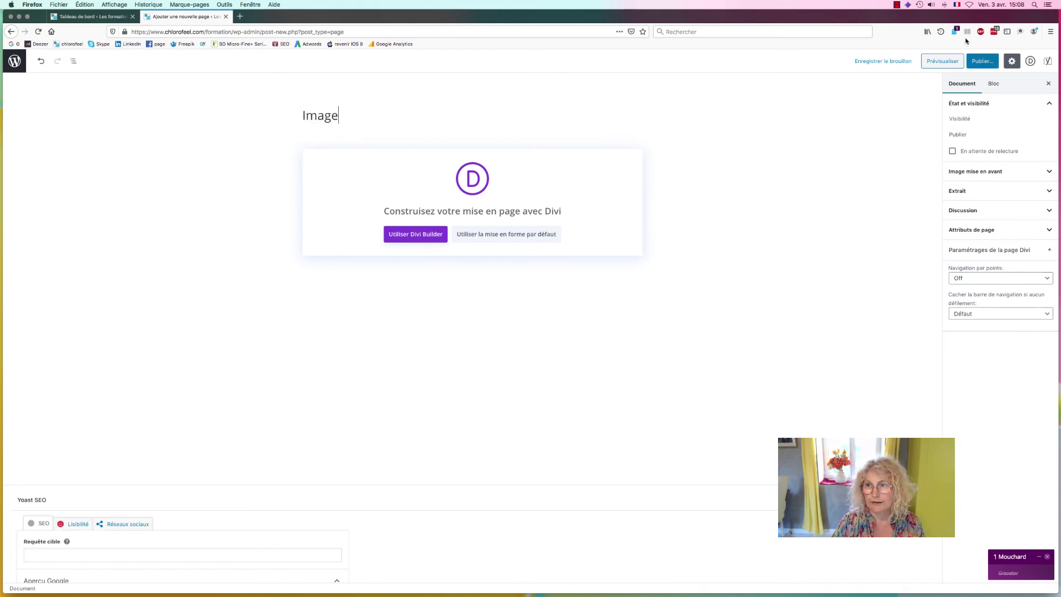
{"action": "left_click", "coordinate": [979, 62]}
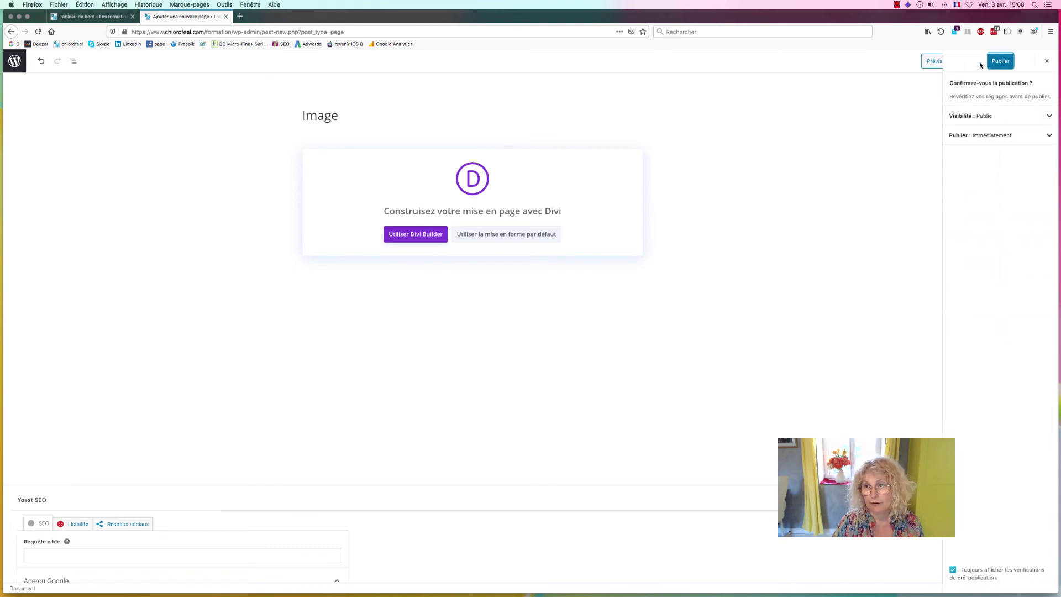
{"action": "left_click", "coordinate": [994, 64]}
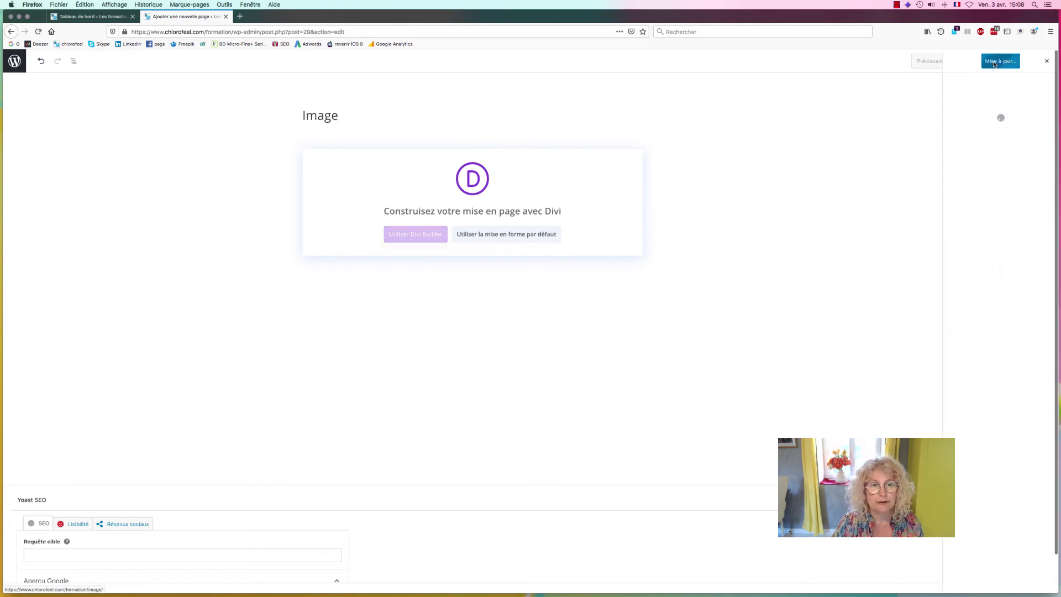
Start the "Image" page in Divi Builder by cloning the existing "Le texte" page.
{"action": "left_click", "coordinate": [399, 236]}
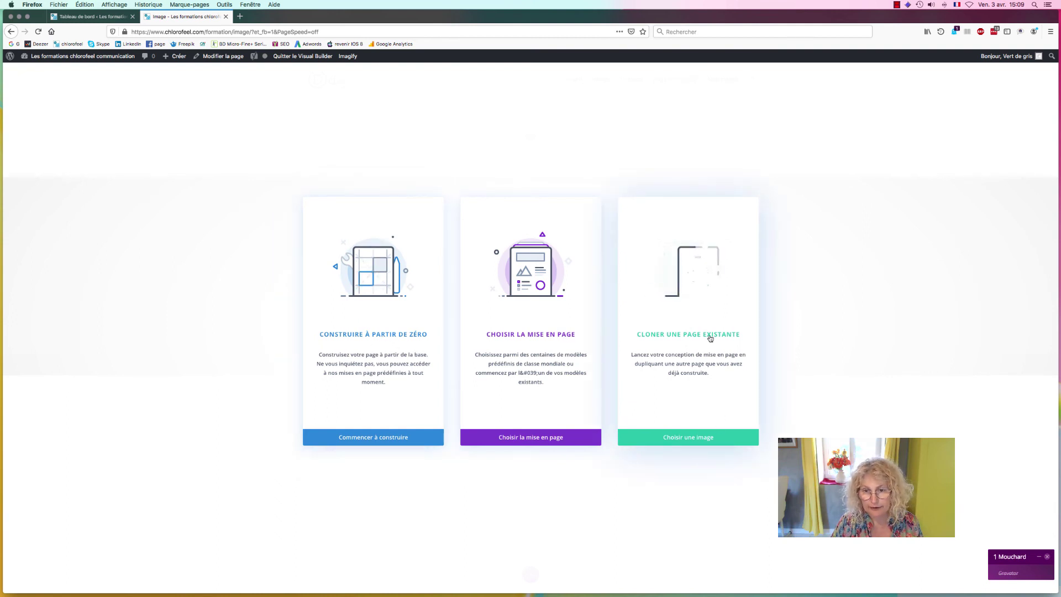
{"action": "left_click", "coordinate": [690, 439]}
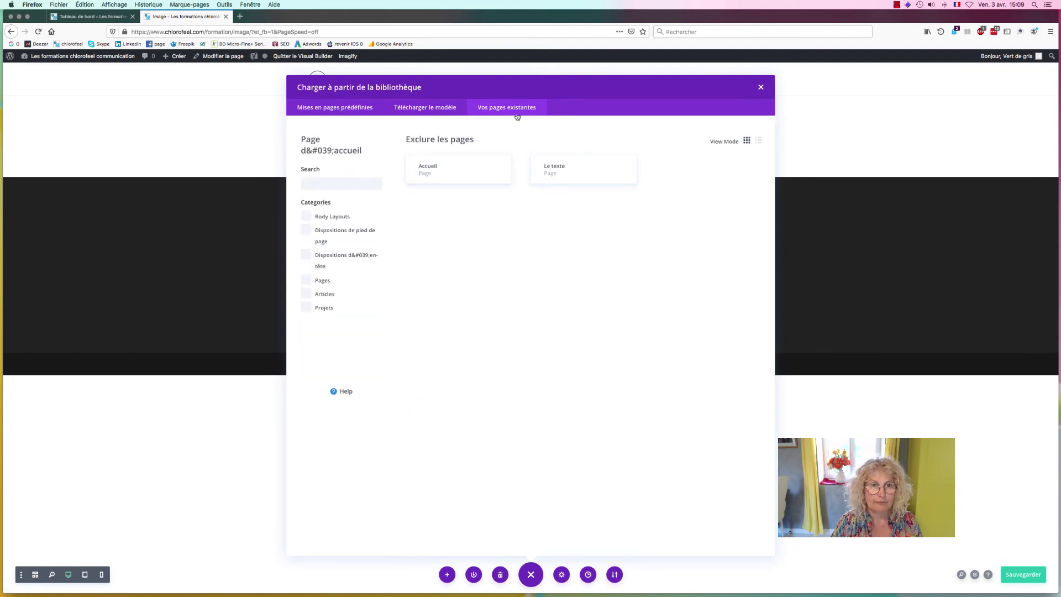
{"action": "left_click", "coordinate": [564, 170]}
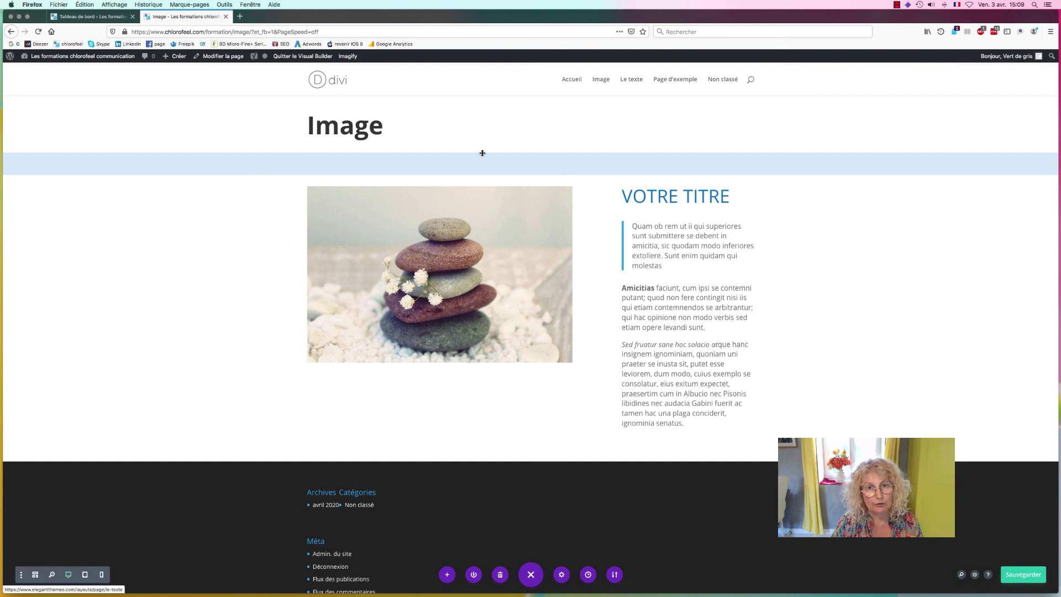
Check the settings of the text module below "Votre titre" and close them without making changes.
{"action": "mouse_move", "coordinate": [382, 139]}
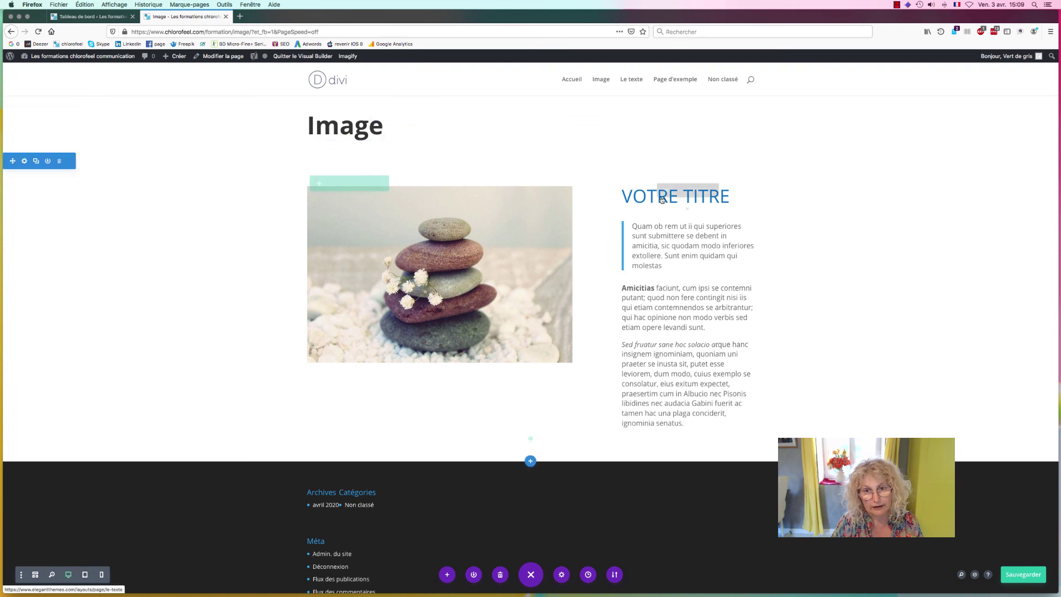
{"action": "mouse_move", "coordinate": [672, 243]}
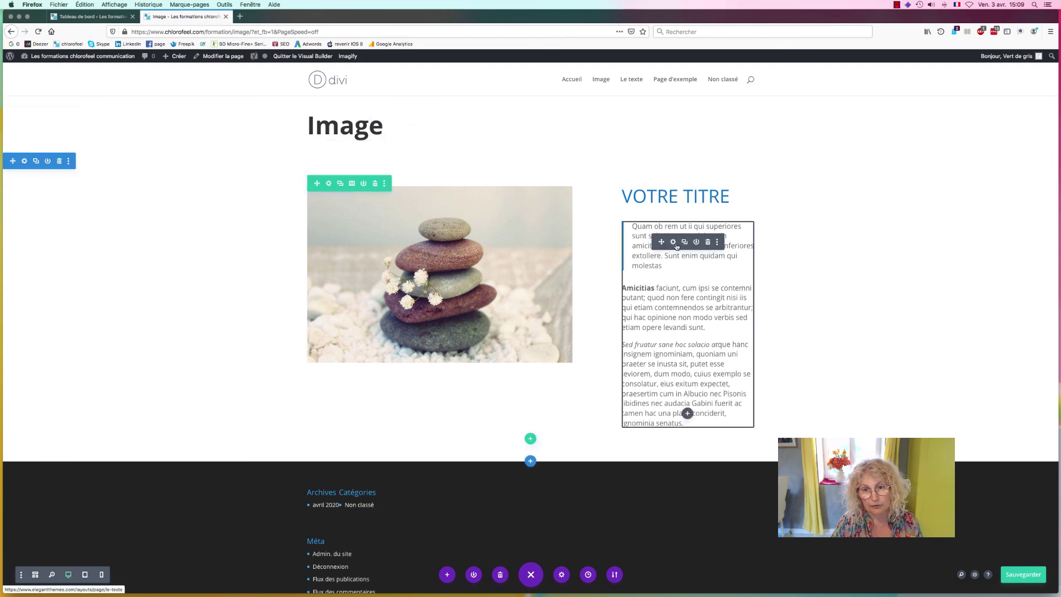
{"action": "left_click", "coordinate": [674, 243]}
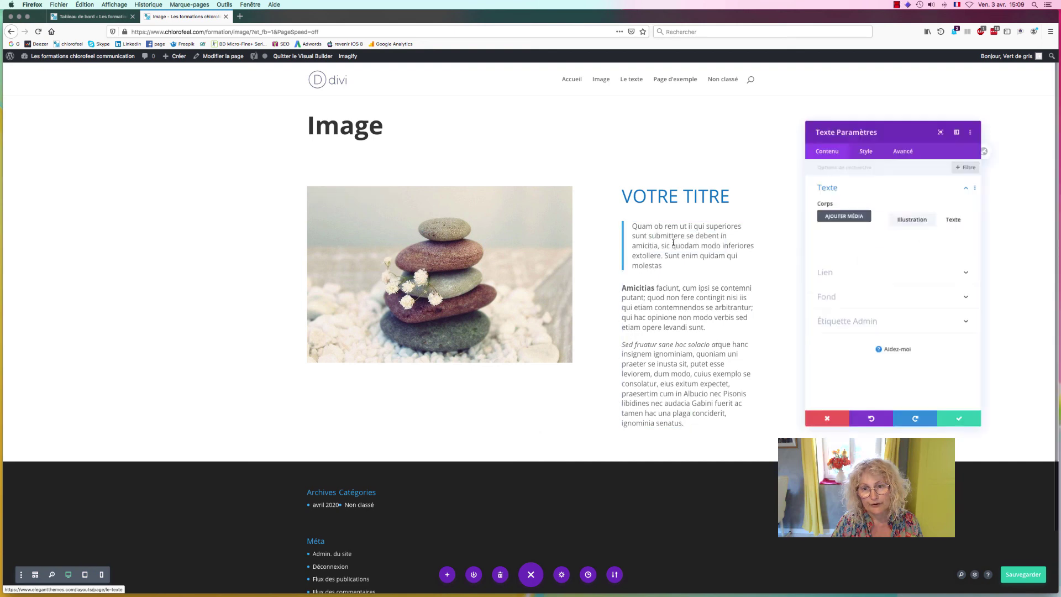
{"action": "left_click", "coordinate": [834, 424]}
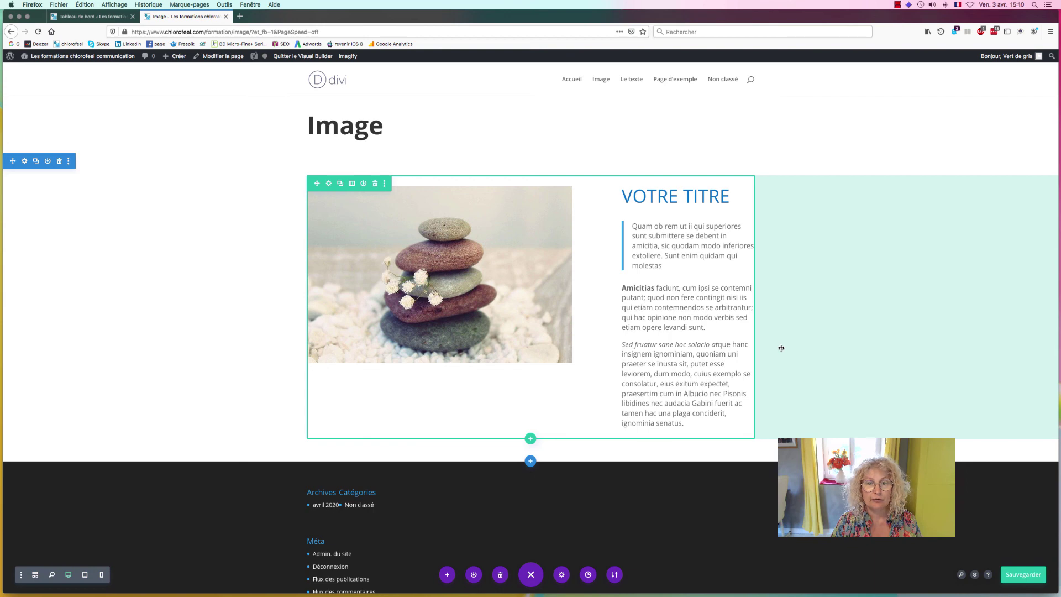
Save the cloned "Image" page in the Visual Builder.
{"action": "key", "text": "super+s"}
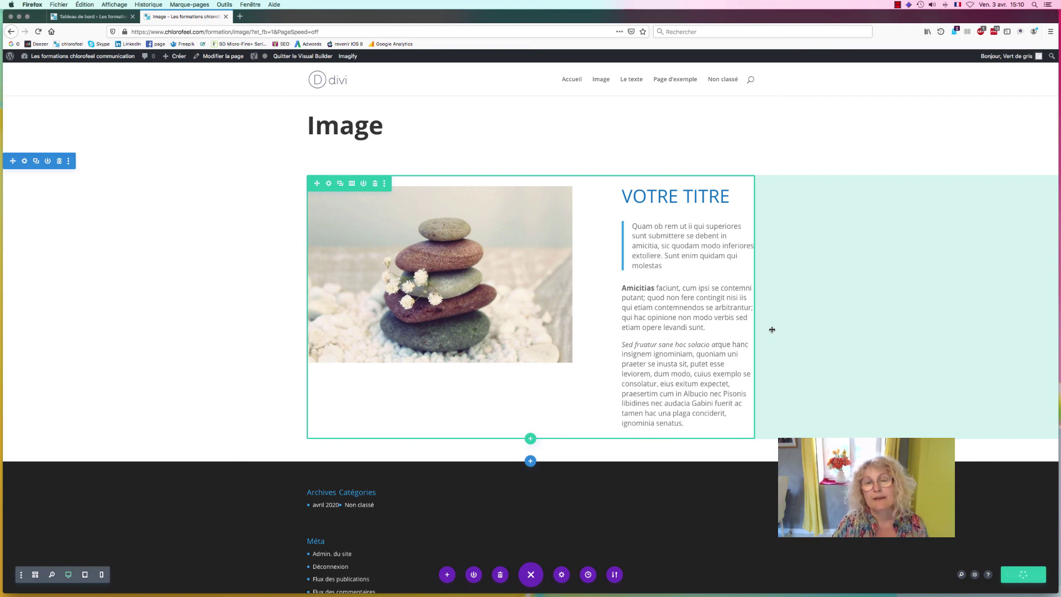